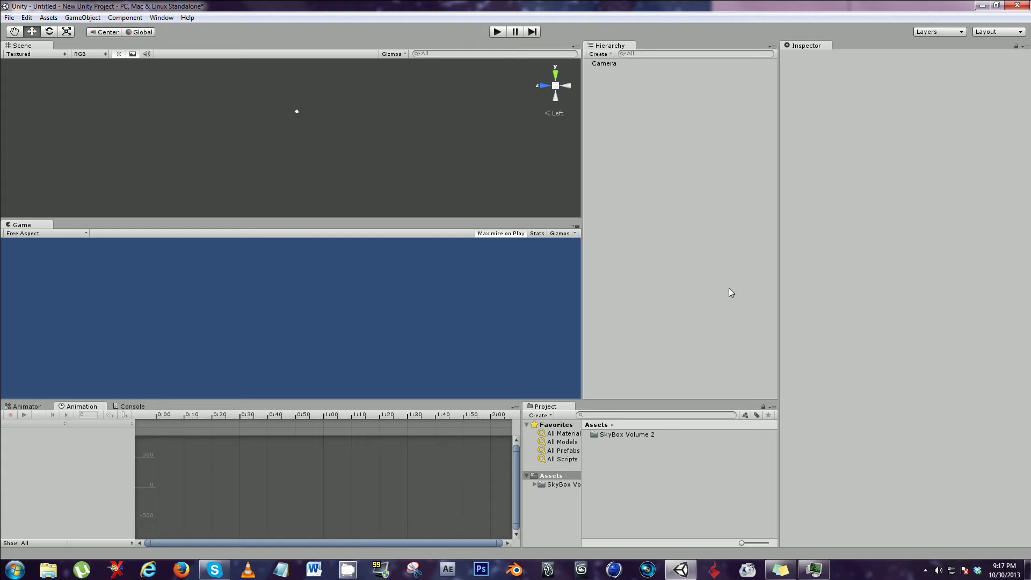
Step: Close the docked Animation view and reopen it as a floating window
right_click(87, 407)
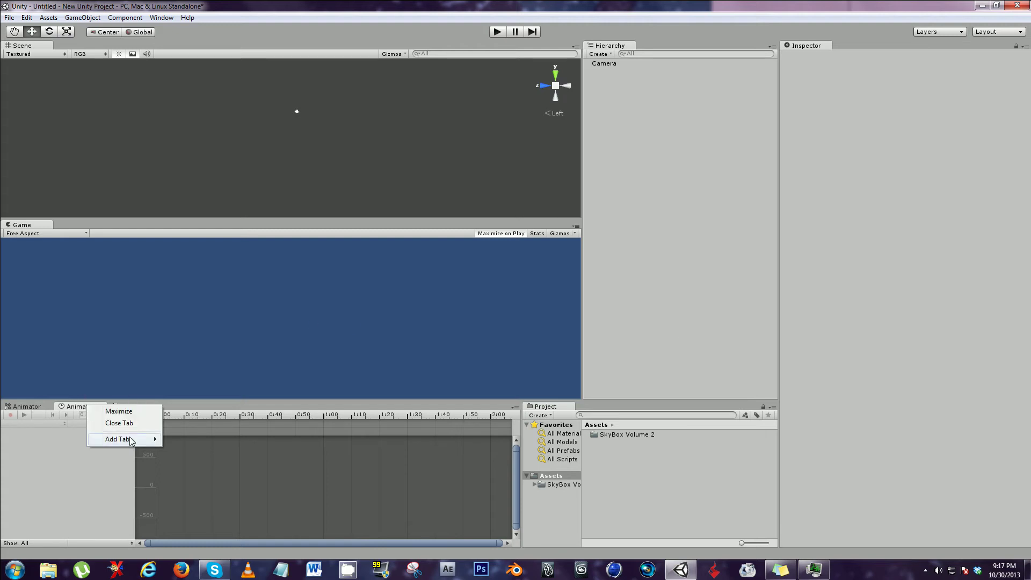
click(129, 424)
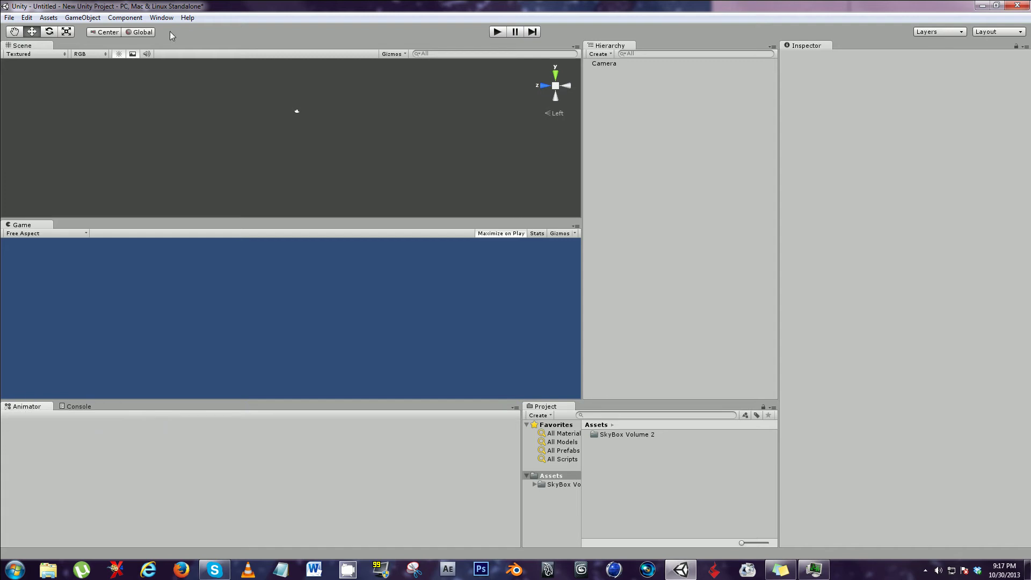
click(161, 18)
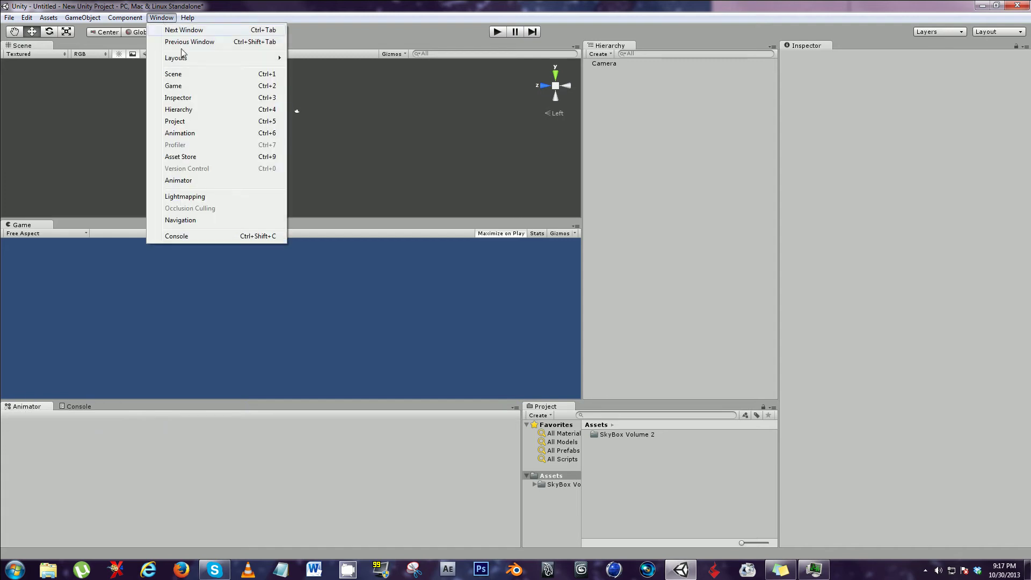
click(193, 133)
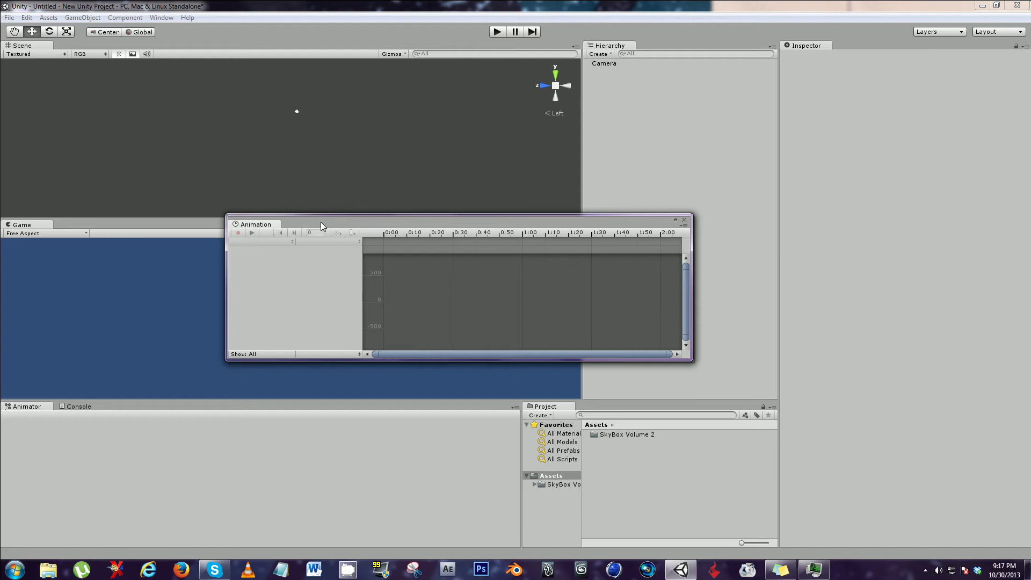
Step: Dock the floating Animation window between the Animator and Console views
drag(321, 223, 350, 234)
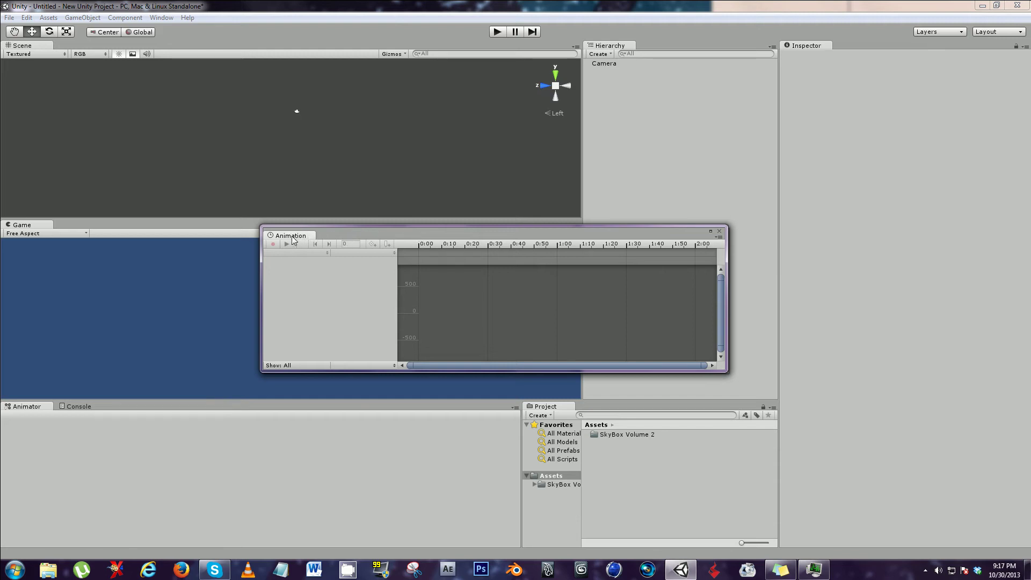
drag(293, 237, 557, 92)
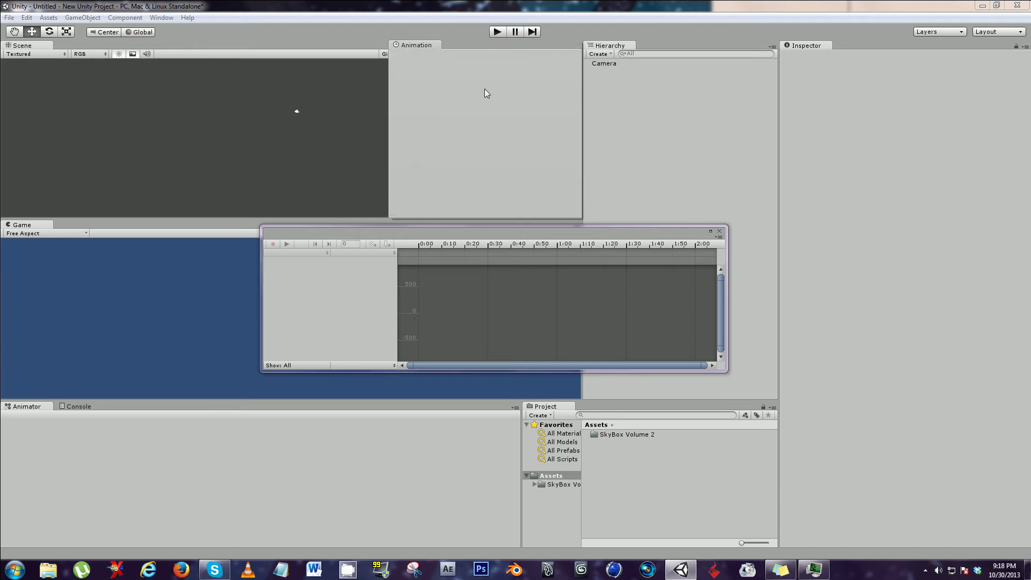
drag(485, 93, 18, 150)
drag(40, 112, 125, 423)
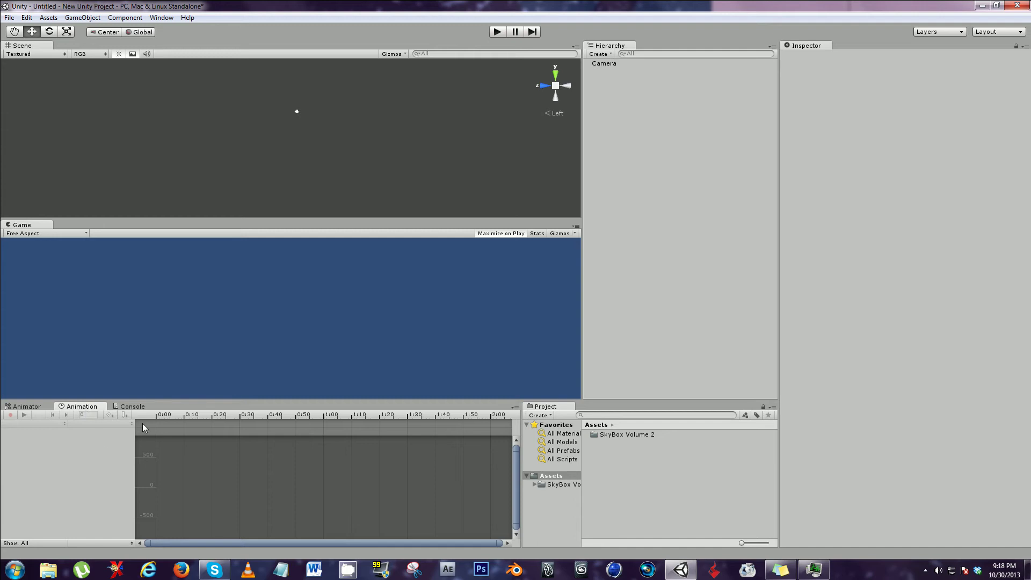
Step: Create a cube and set its position to X 0, Y 0, Z 0
click(606, 54)
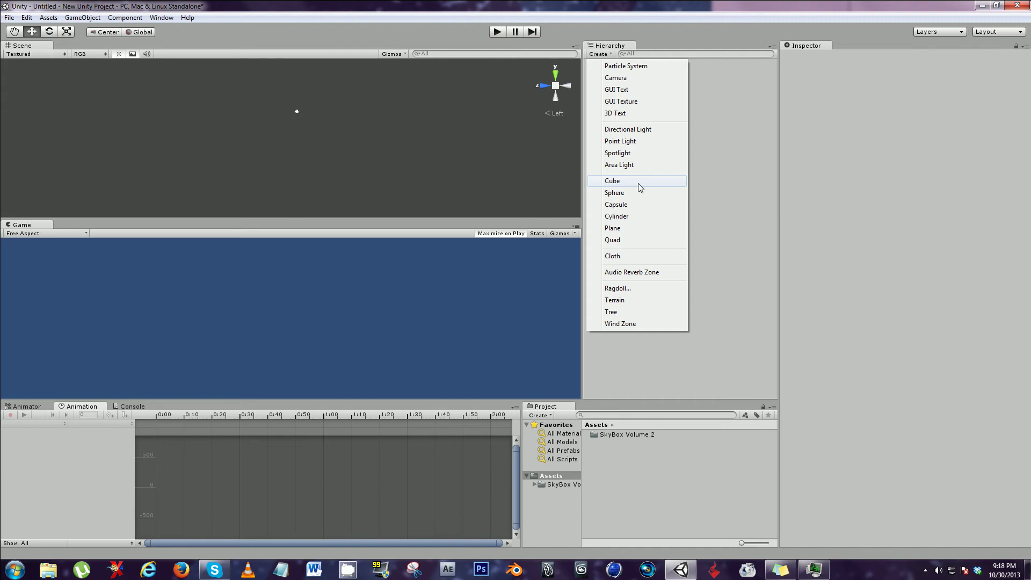
click(612, 181)
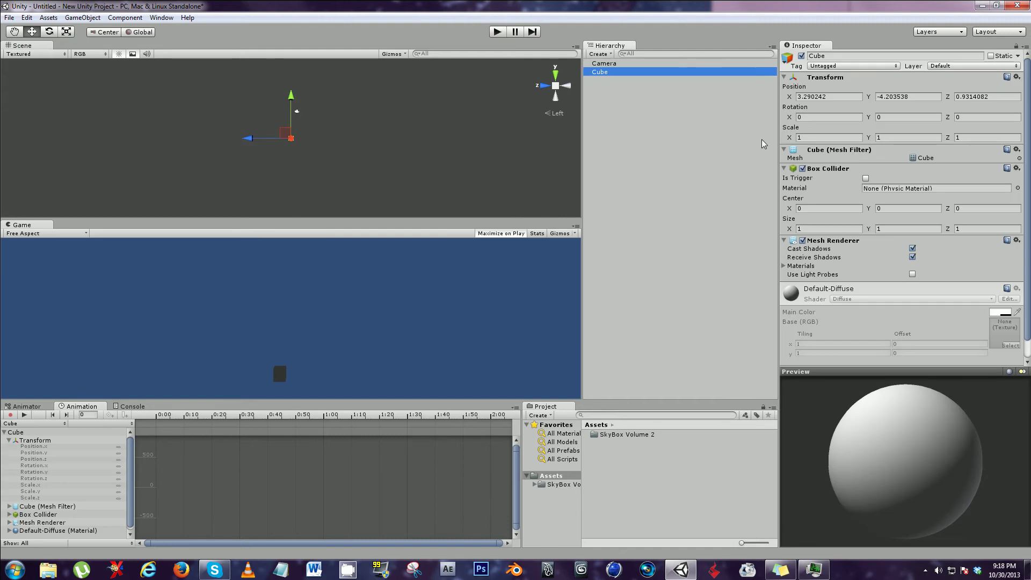
click(843, 96)
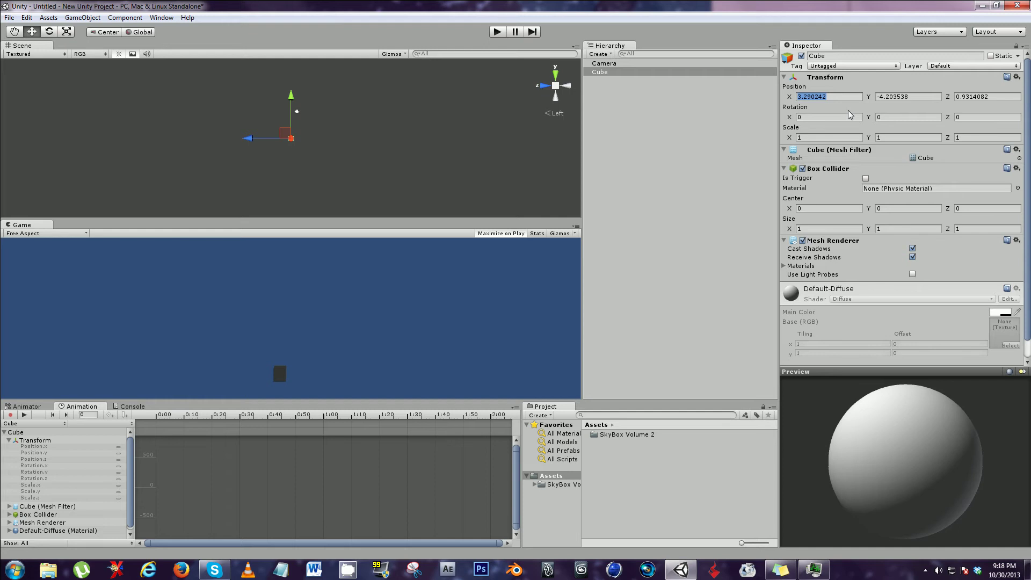
text(0)
key(Tab)
text(0)
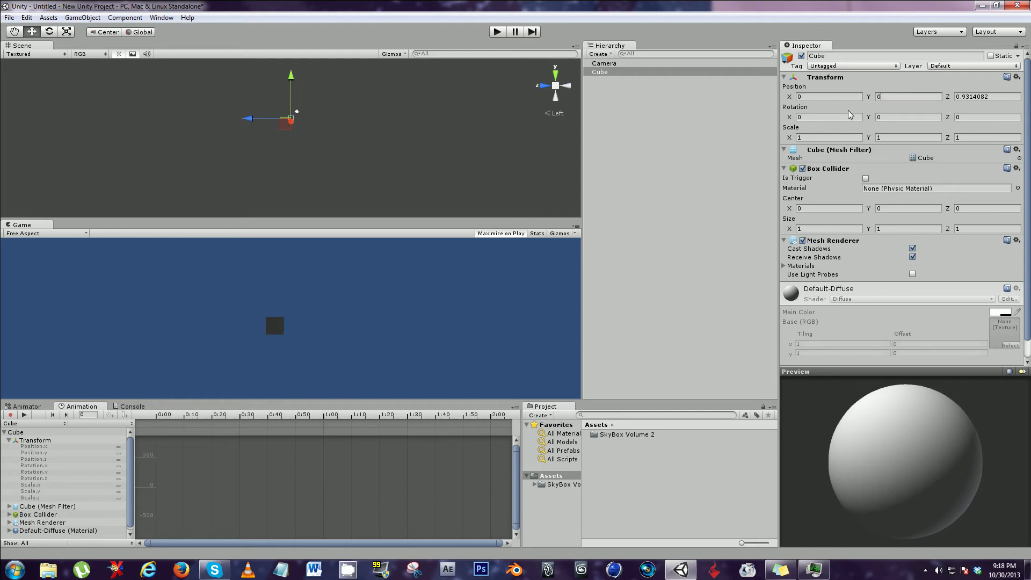
key(Tab)
text(0)
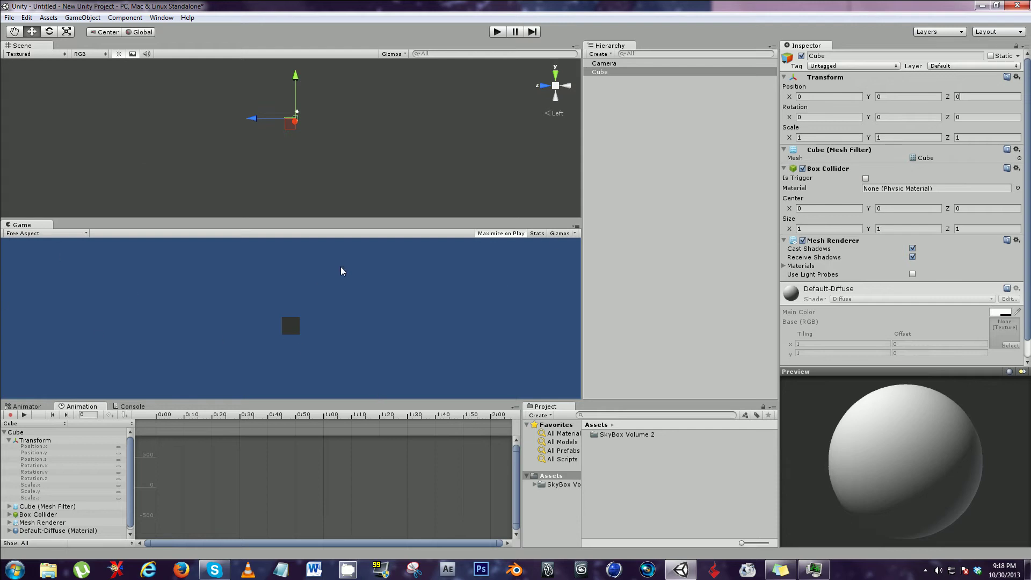
Step: Look at the cube up close from the side in the Scene view, in perspective
scroll(298, 173, up, 5)
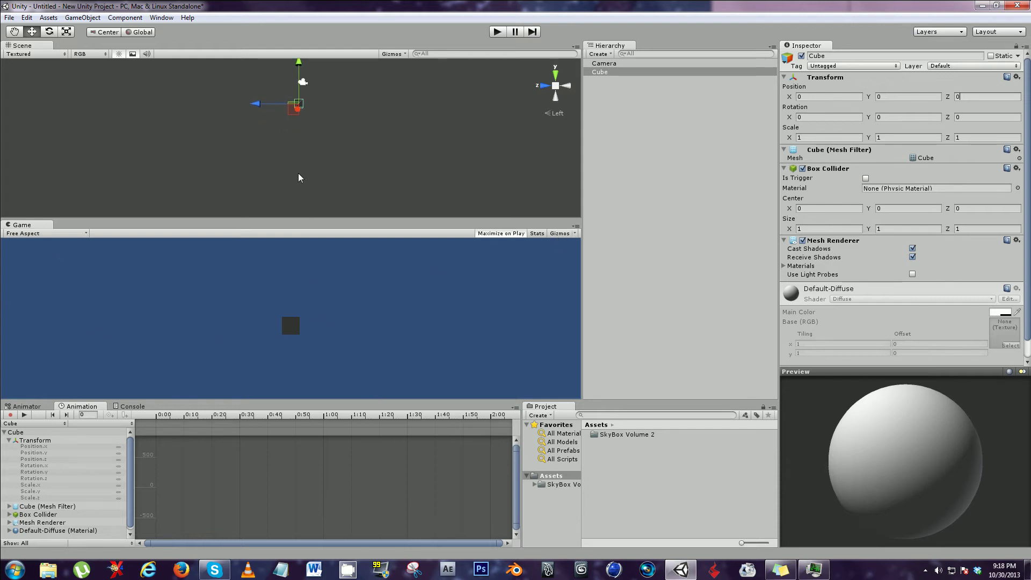
key(q)
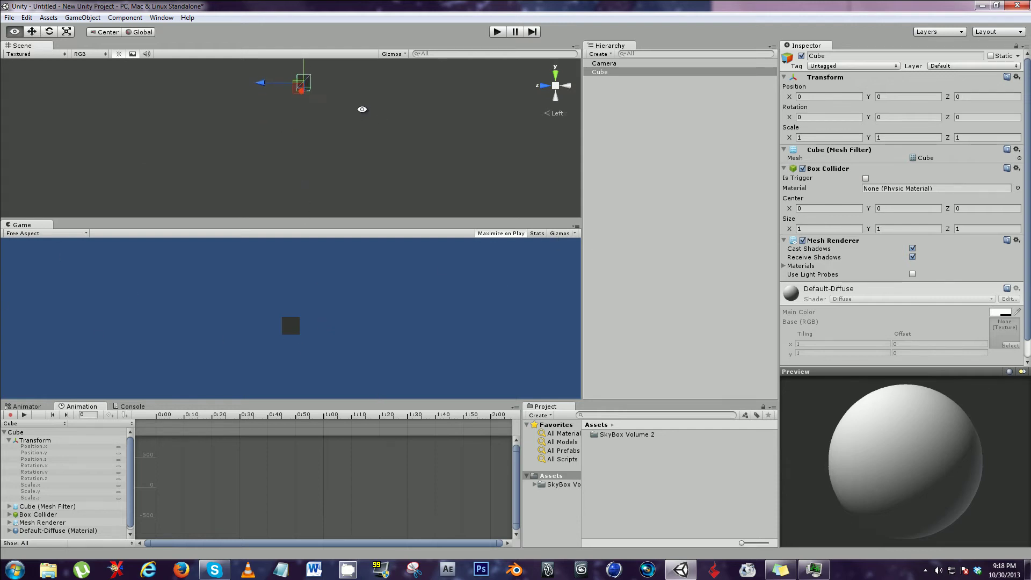
drag(361, 110, 356, 161)
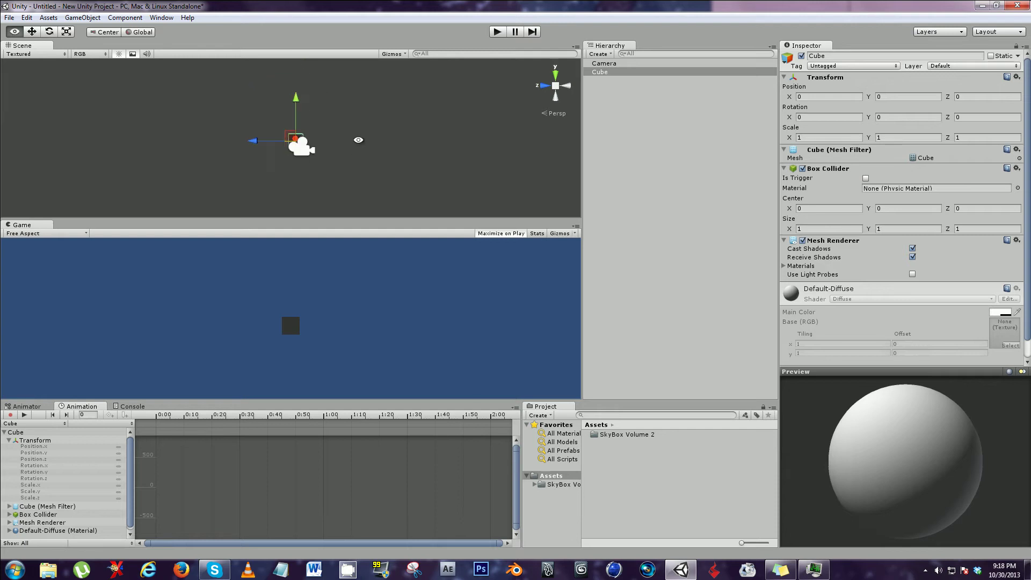
key(w)
scroll(349, 110, up, 3)
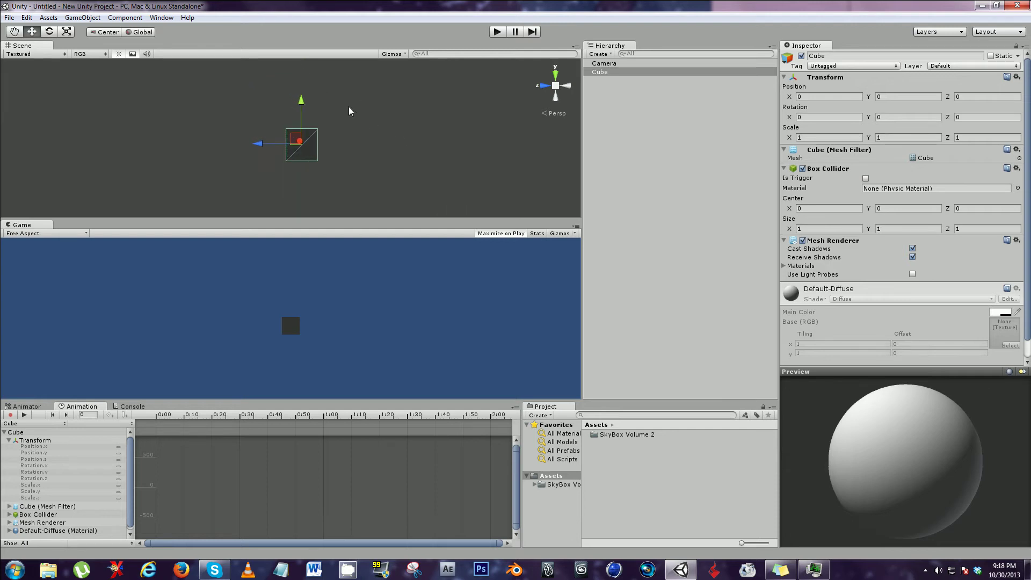
key(q)
mouse_move(348, 114)
middle_down()
mouse_move(354, 108)
mouse_move(332, 103)
middle_up()
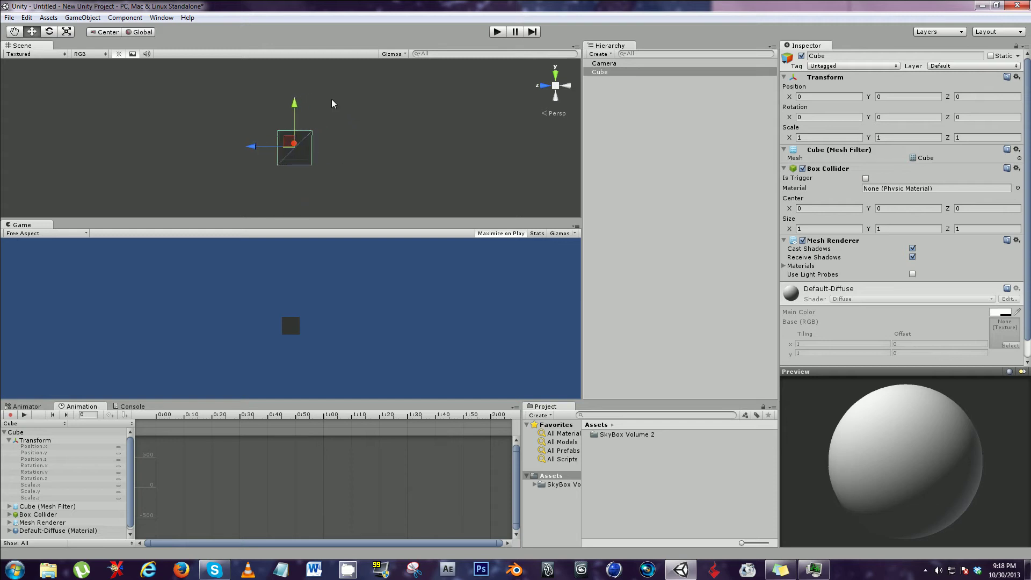
scroll(313, 105, down, 1)
Step: Create a directional light and set its position to X 0, Y 0, Z 0
click(598, 53)
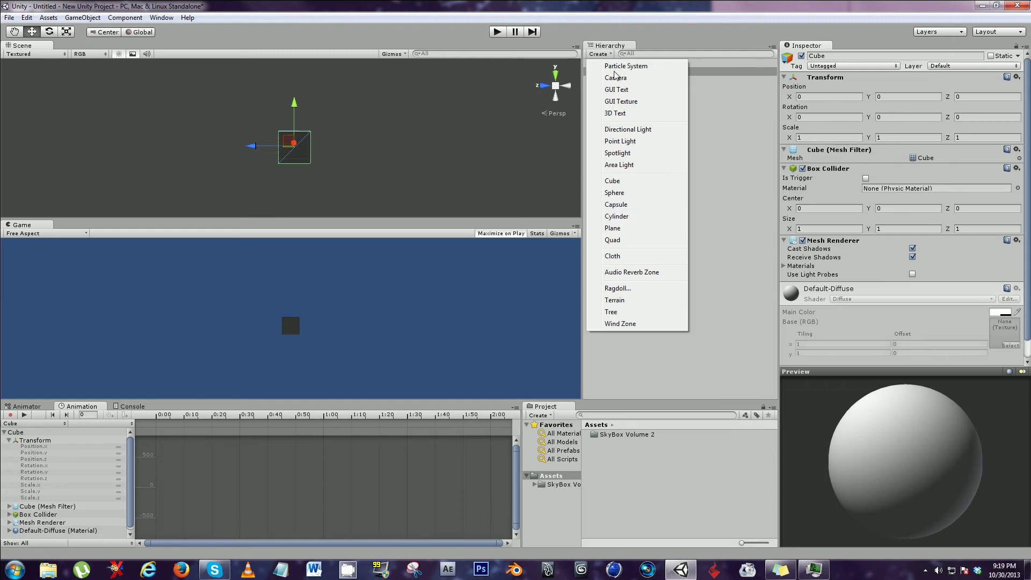
click(622, 130)
click(832, 95)
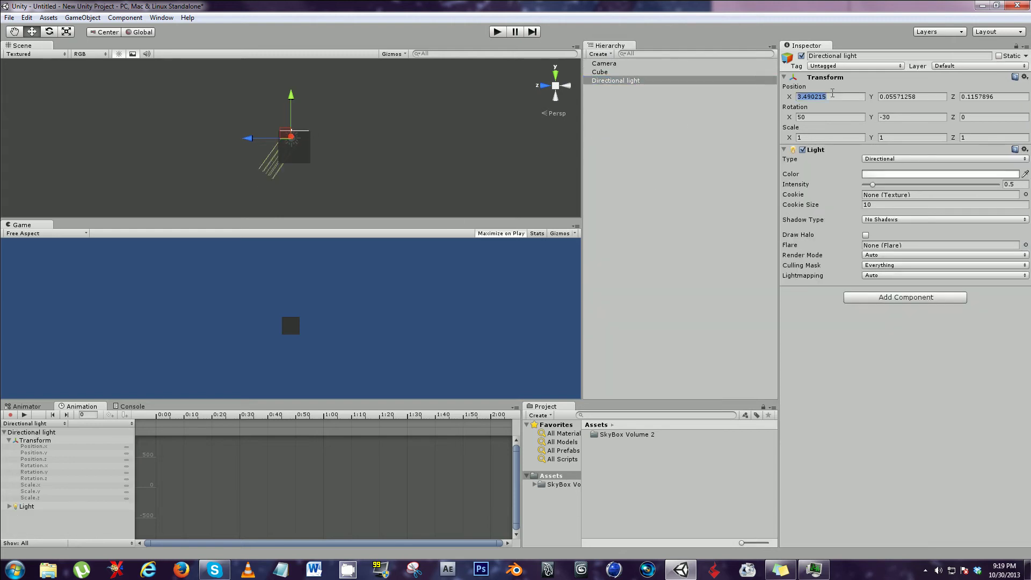
text(0)
key(Tab)
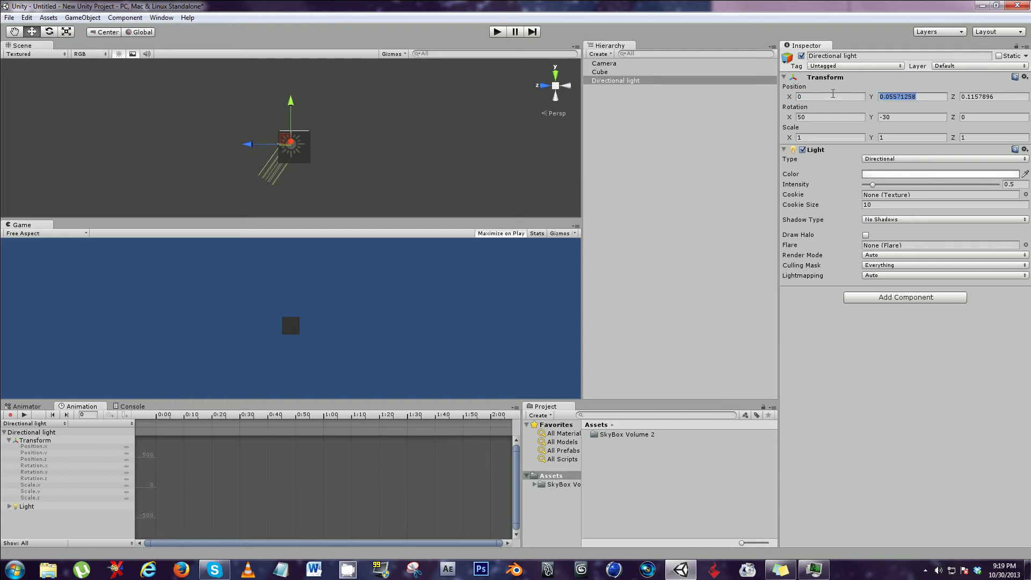
text(0)
key(Tab)
text(0)
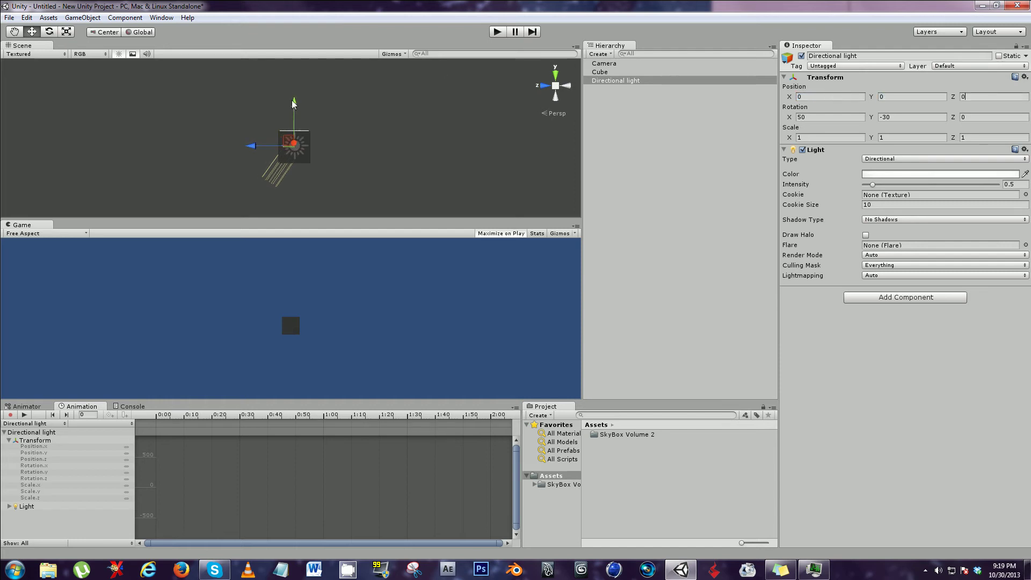
Step: Move the directional light to about X -0.3, Y 5.9, Z -6.1 and turn it to about 17.8 degrees around Y to light the cube
mouse_move(294, 106)
mouse_down()
mouse_move(295, 63)
mouse_move(323, 105)
mouse_move(382, 109)
mouse_move(221, 111)
mouse_move(256, 115)
mouse_move(275, 94)
mouse_move(79, 91)
mouse_move(449, 102)
mouse_move(454, 60)
mouse_up()
key(e)
key(w)
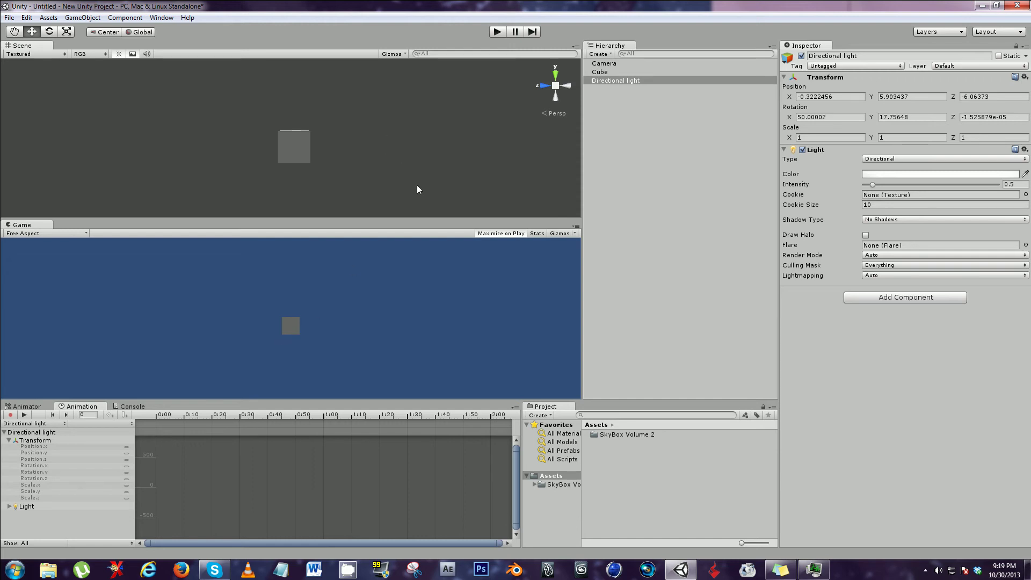
Step: Add a Miscellaneous Animation component to the cube
click(624, 72)
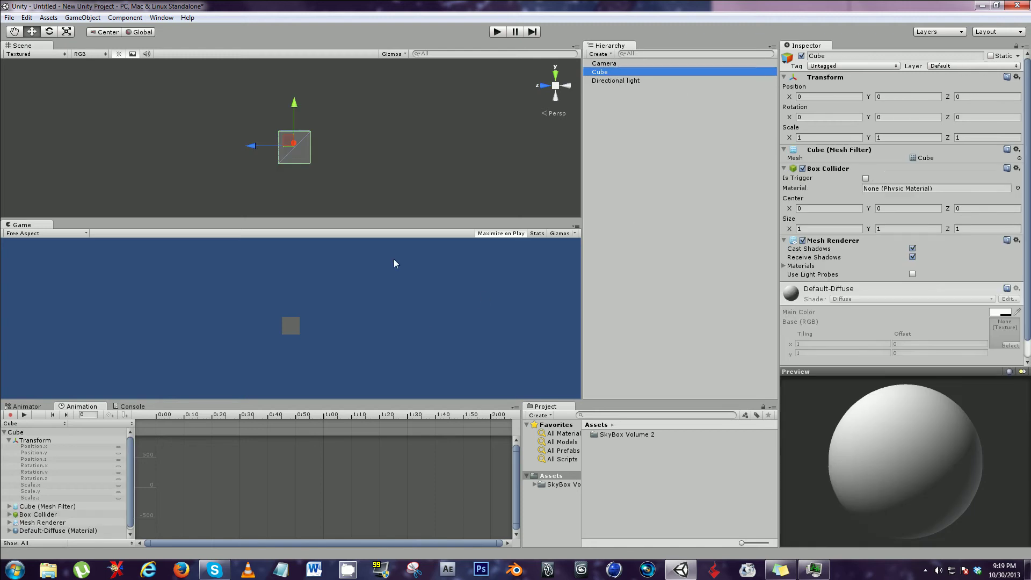
scroll(1023, 263, down, 2)
click(895, 357)
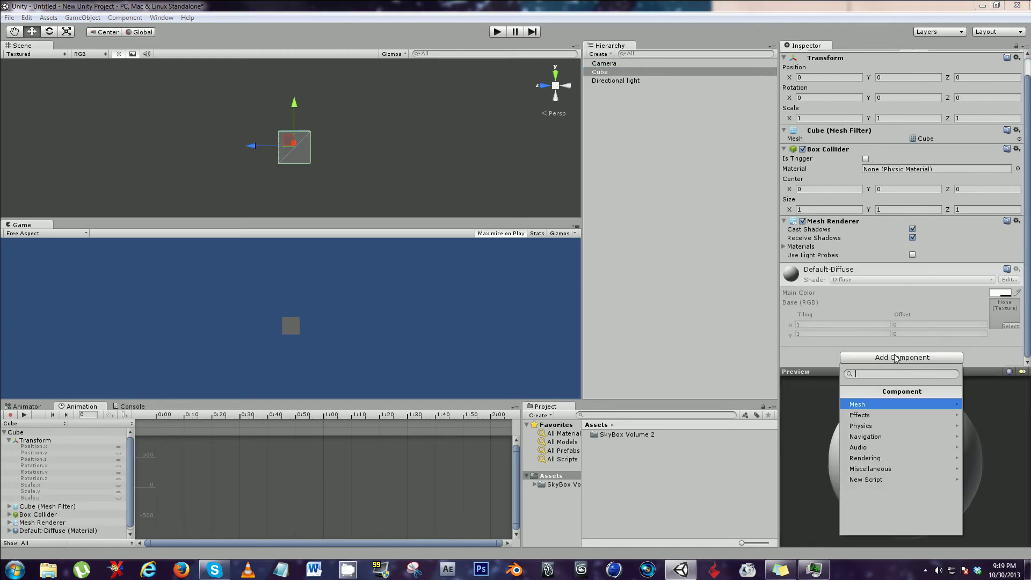
key(Down)
key(Down)
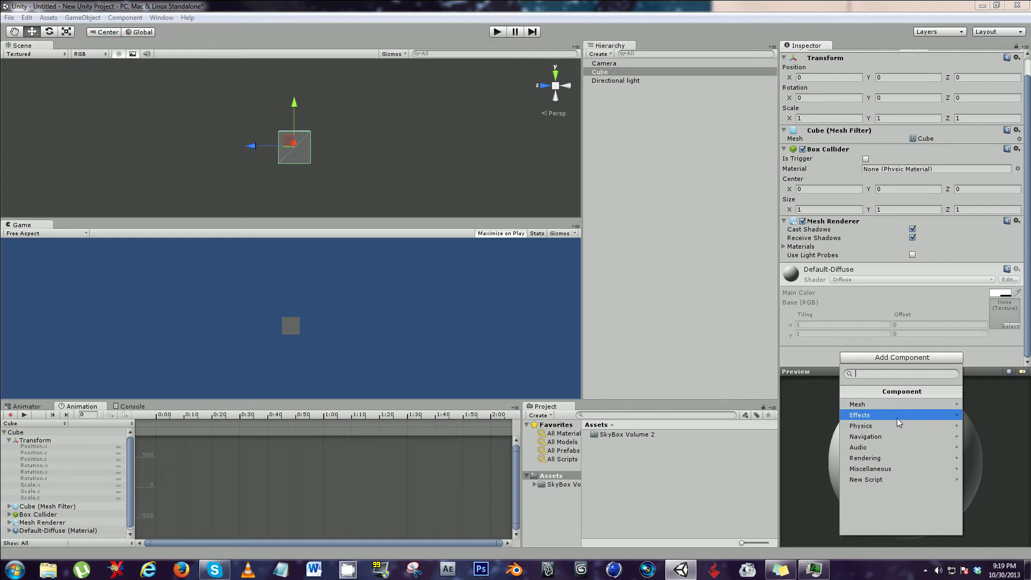
click(894, 470)
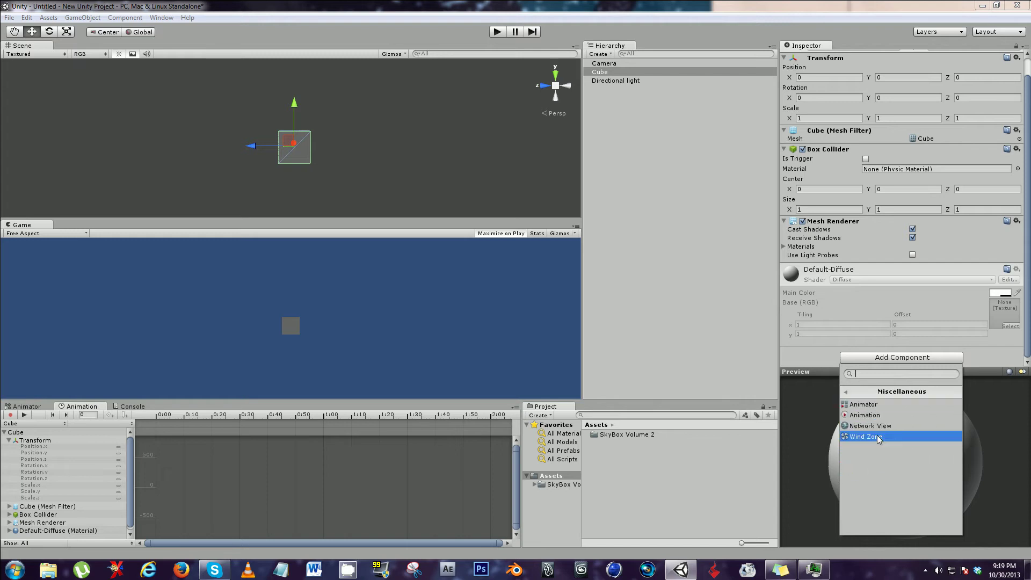
click(868, 415)
scroll(946, 320, down, 2)
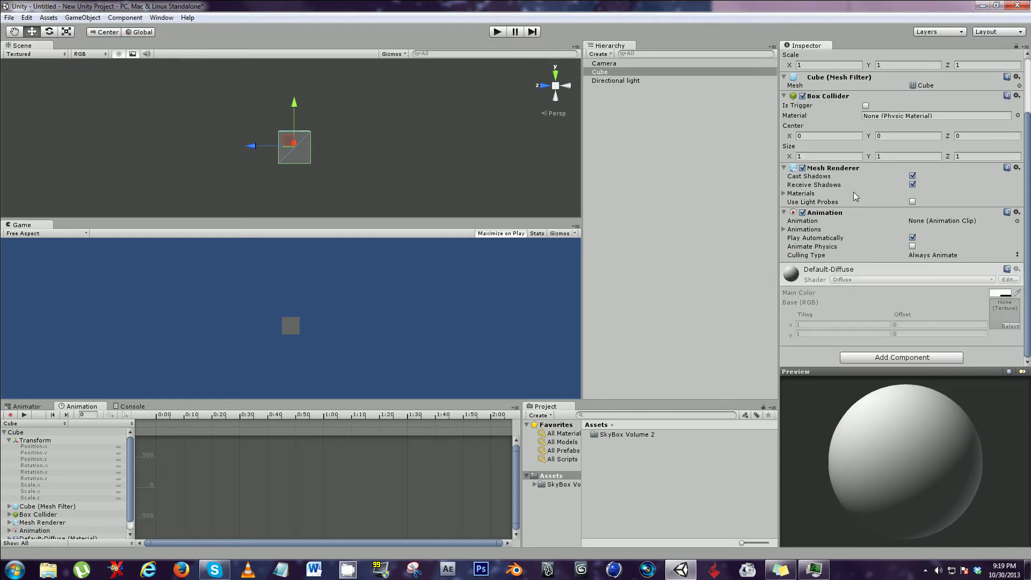
Step: Examine the cube's Animation component settings and the animation clips available to assign, without choosing one
click(784, 212)
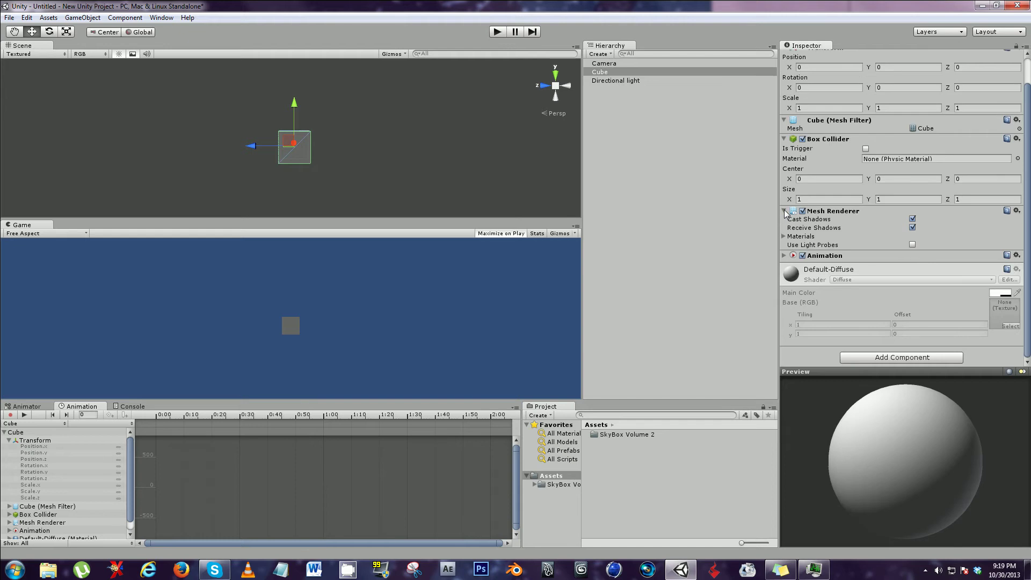
click(784, 256)
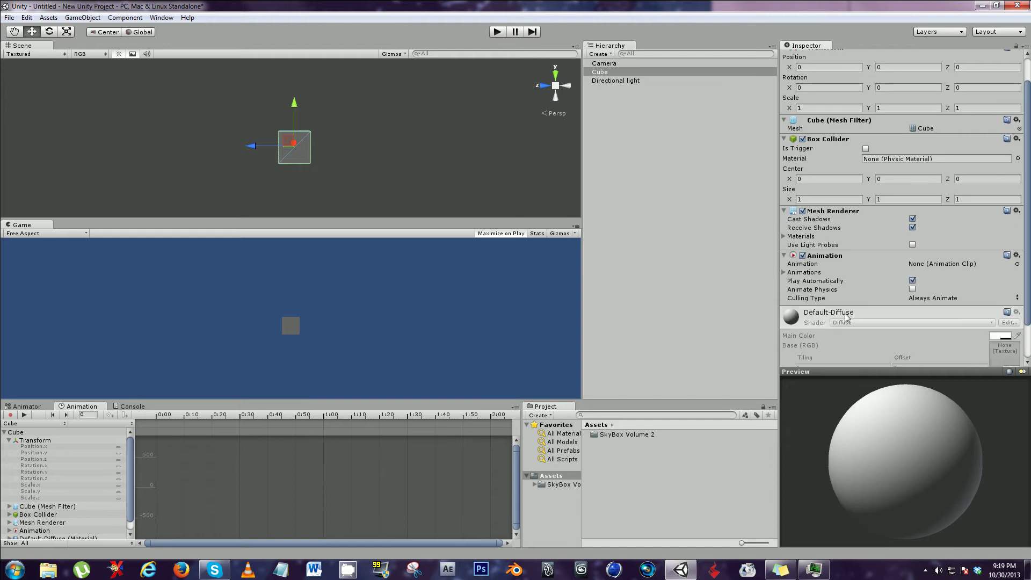
click(915, 268)
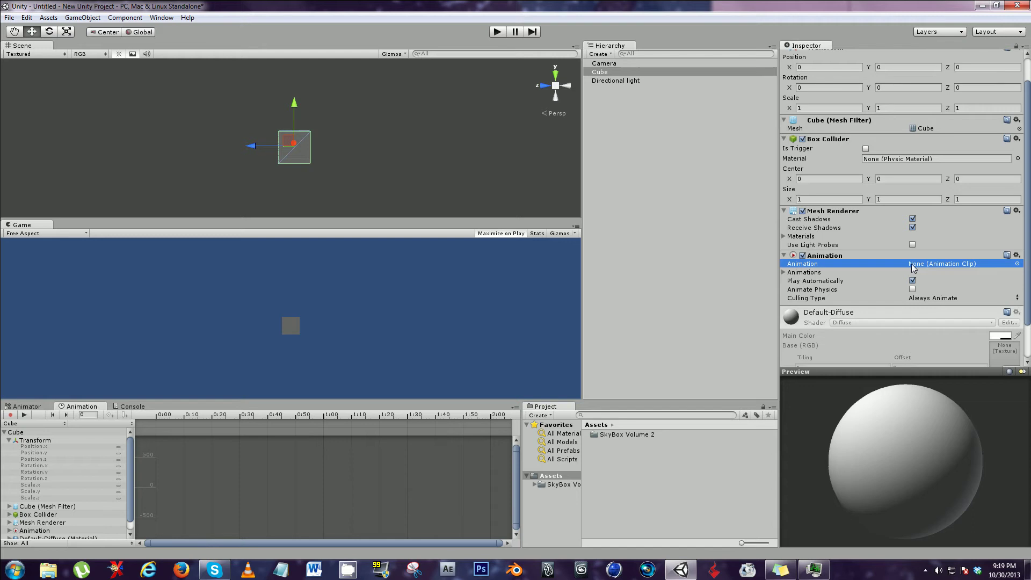
click(1017, 263)
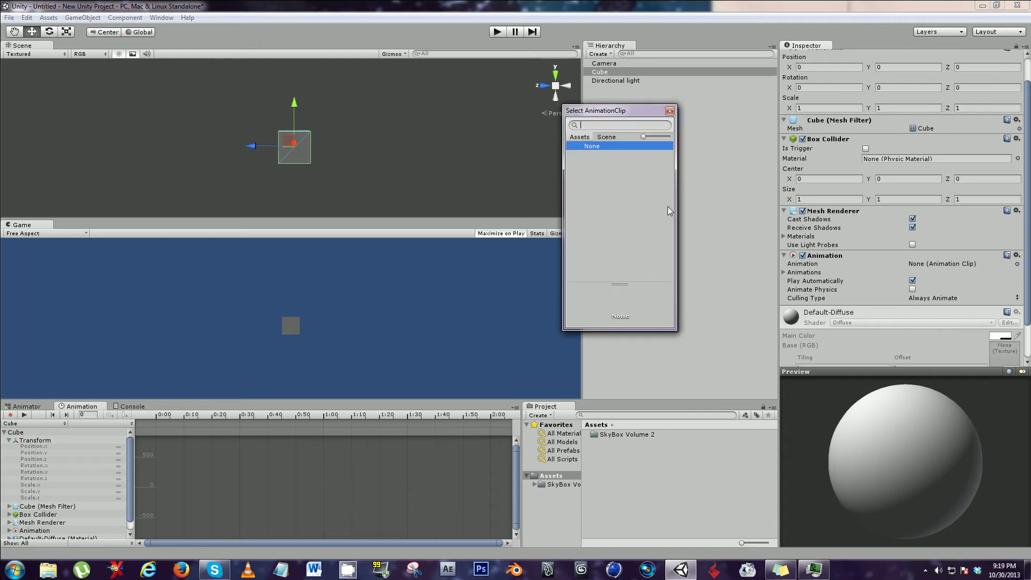
click(669, 110)
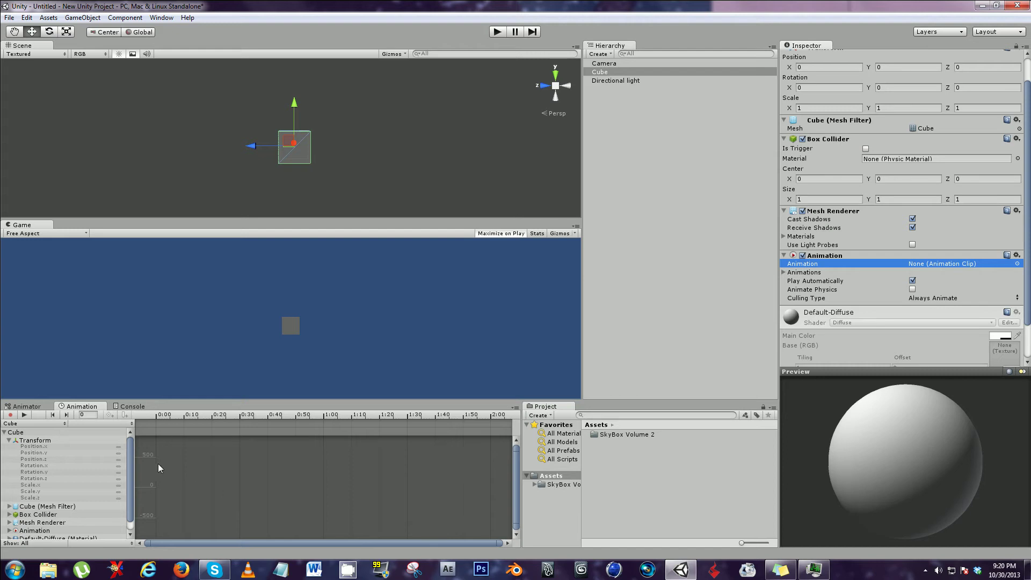
Step: Start recording an animation for the cube and save the new clip as CubeScaleRotate in the Assets folder
click(54, 417)
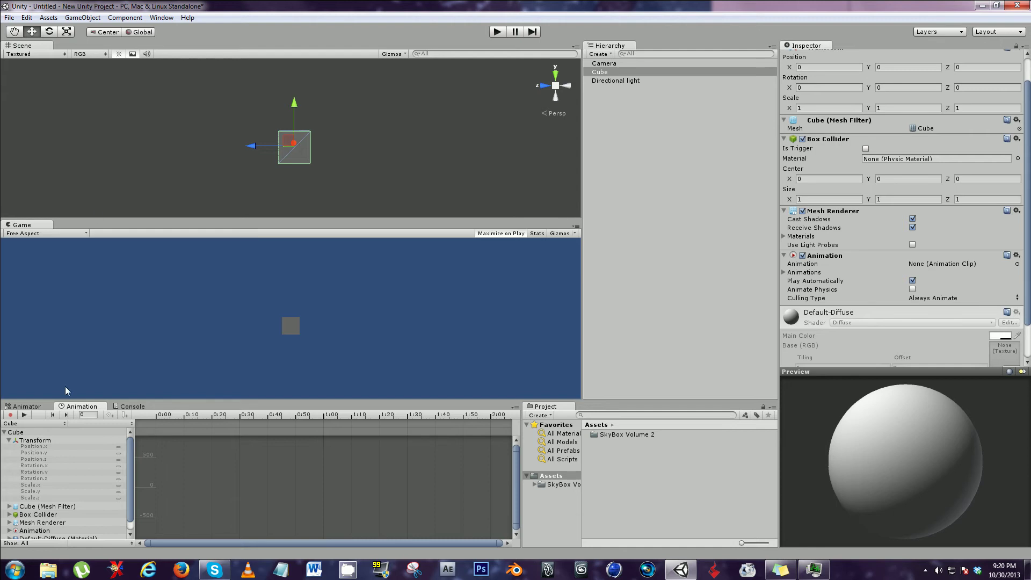
click(10, 415)
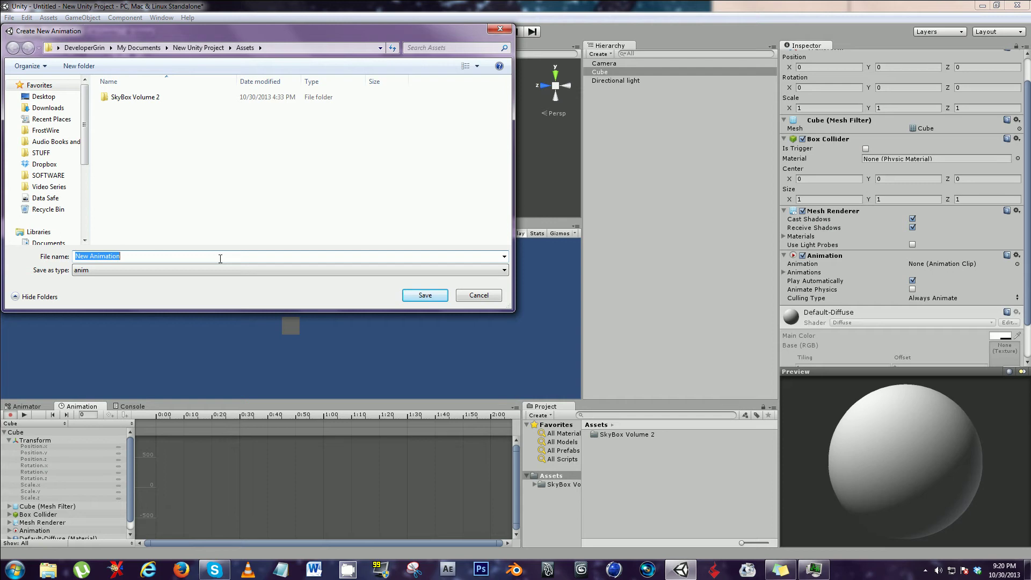
text(CubeScaleRotate)
click(424, 294)
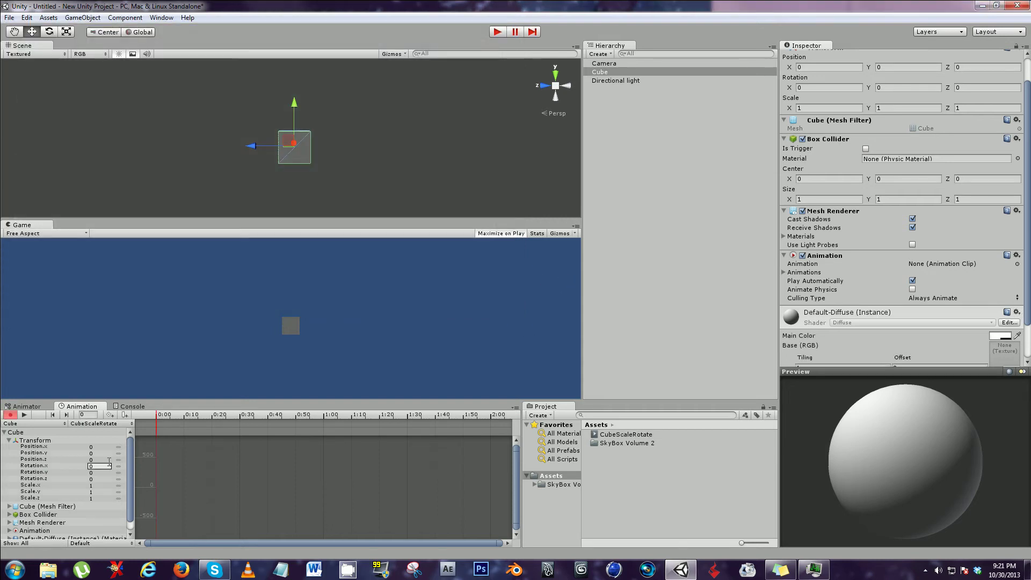
Step: Check the cube's available clips and select all of its Transform properties in the CubeScaleRotate clip
click(86, 423)
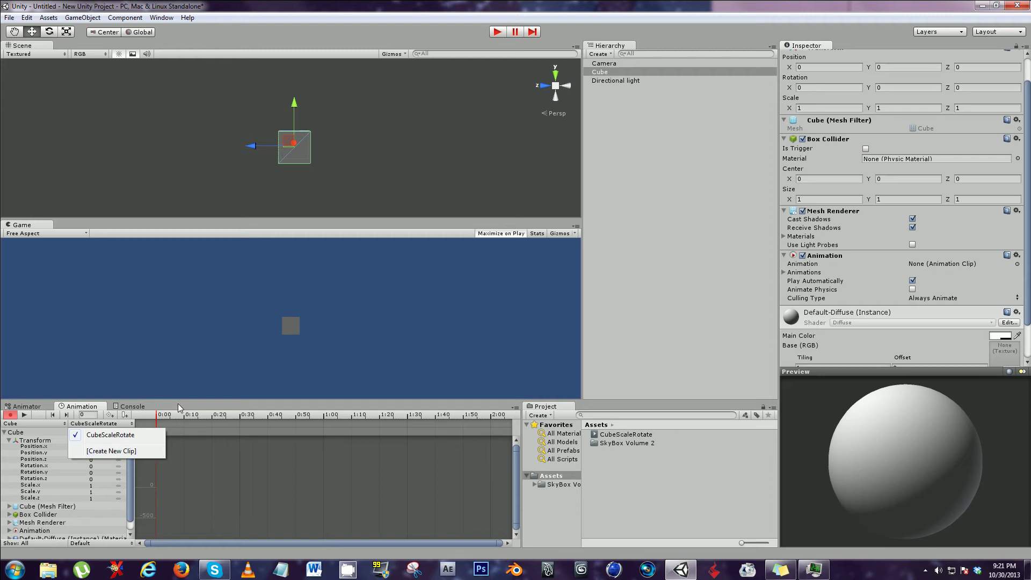
click(137, 423)
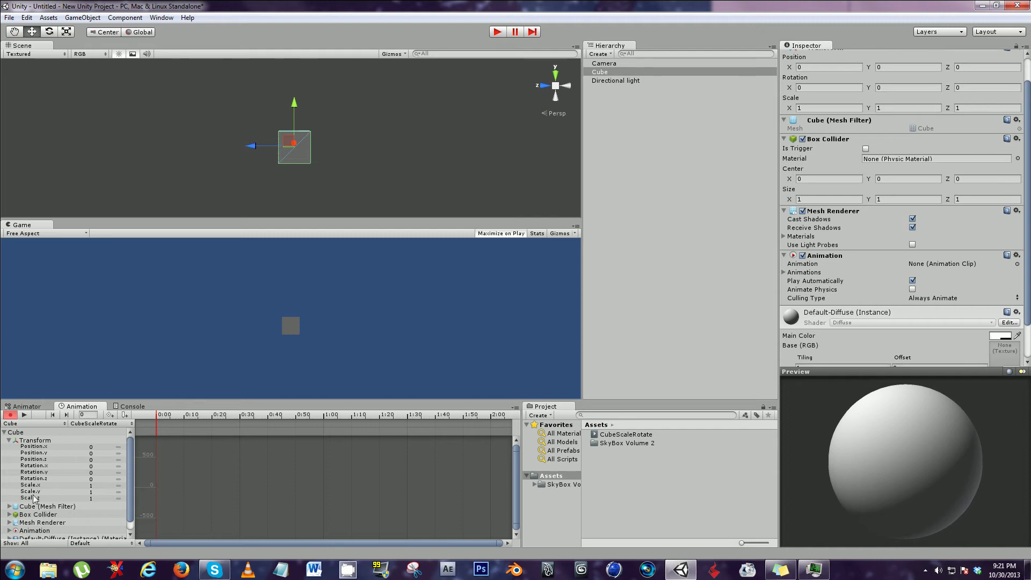
click(30, 441)
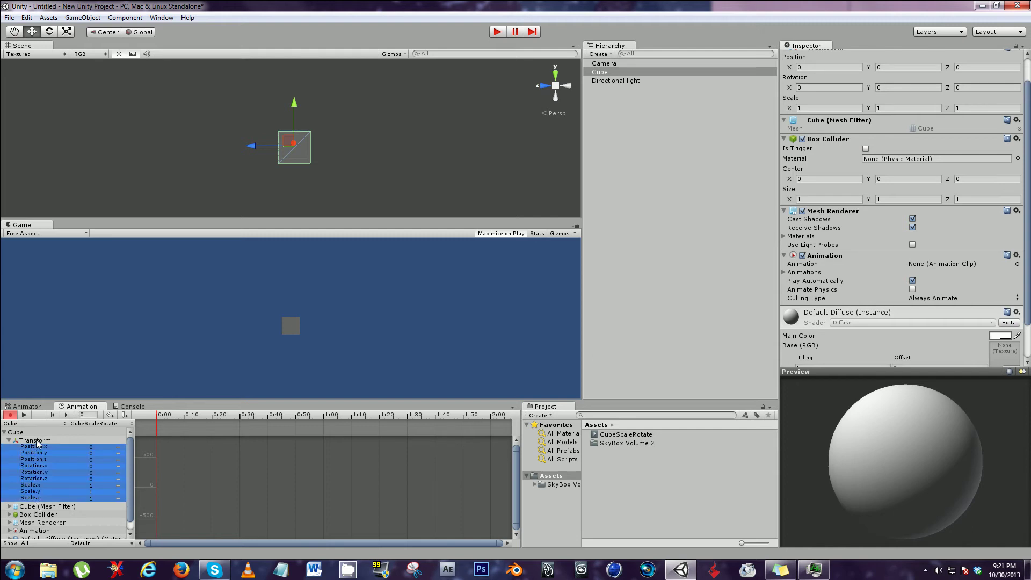
click(35, 485)
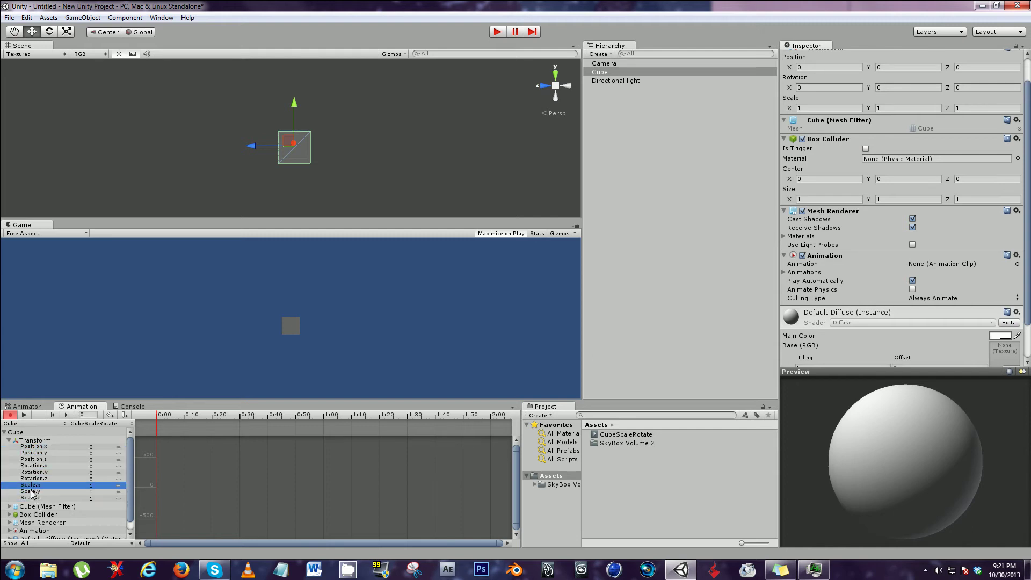
click(32, 498)
drag(32, 502, 37, 446)
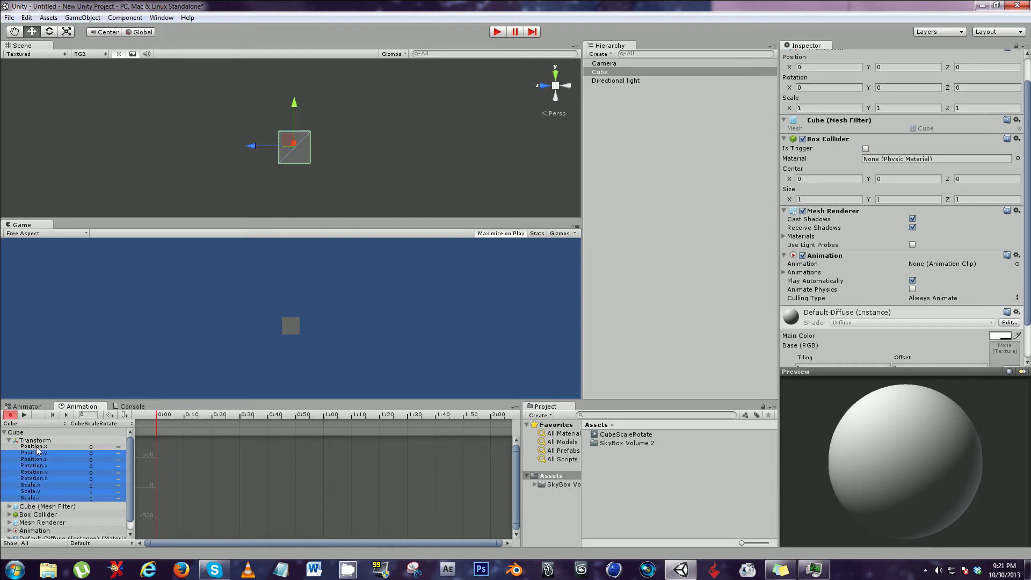
drag(38, 504, 38, 446)
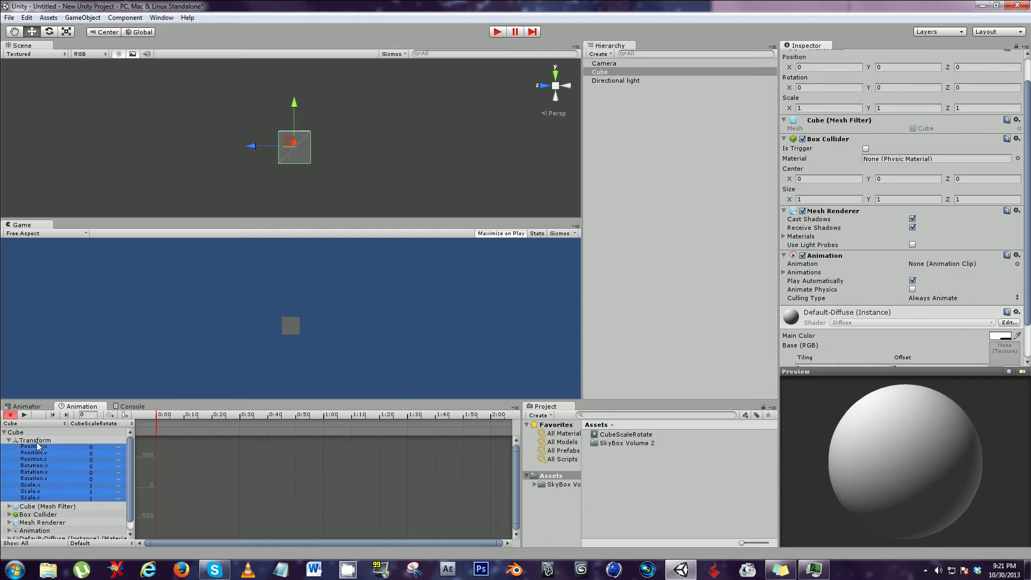
click(41, 441)
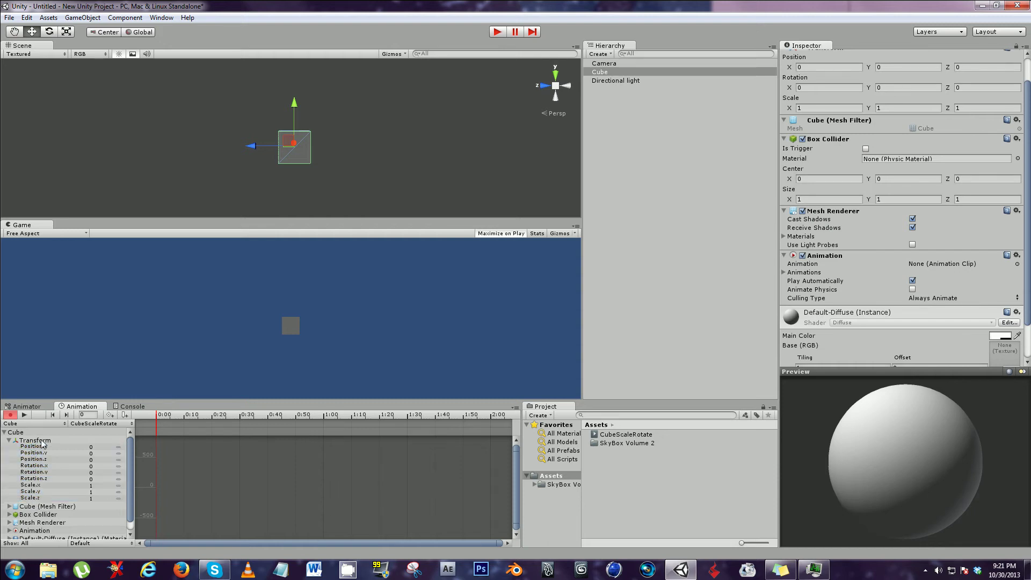
click(43, 441)
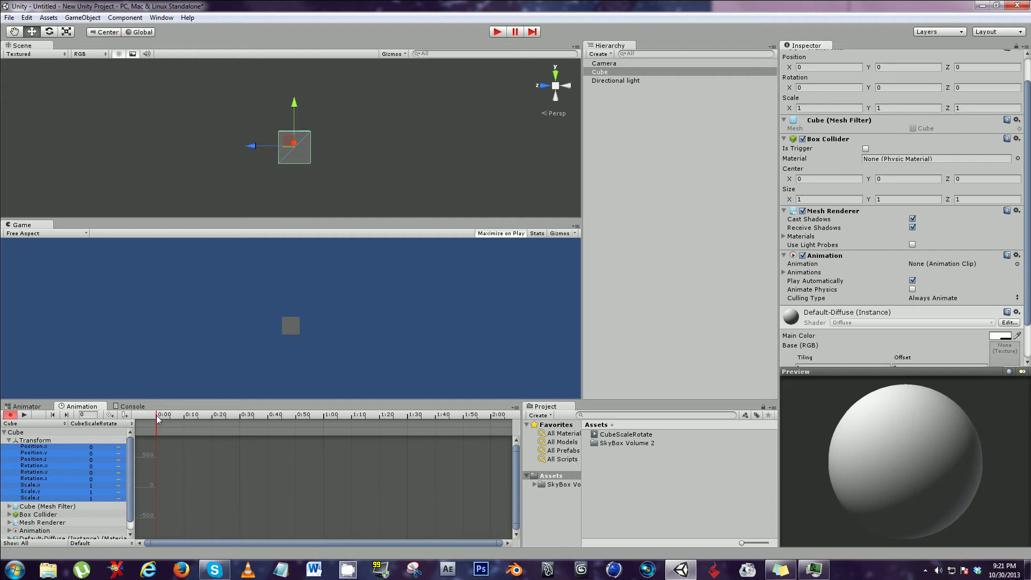
Step: Scrub through the timeline and record a position keyframe at frame 10 with the cube moved to about Z 3.25
drag(158, 418, 410, 419)
drag(309, 417, 100, 423)
click(185, 418)
drag(251, 149, 154, 145)
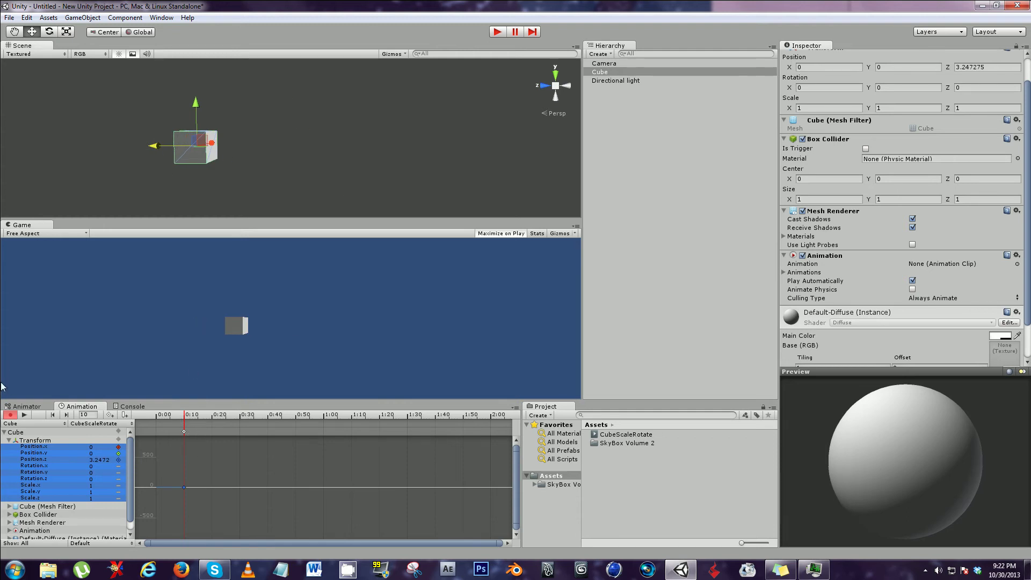
Step: Preview the clip's playback and undo the position keyframe at frame 10
click(25, 414)
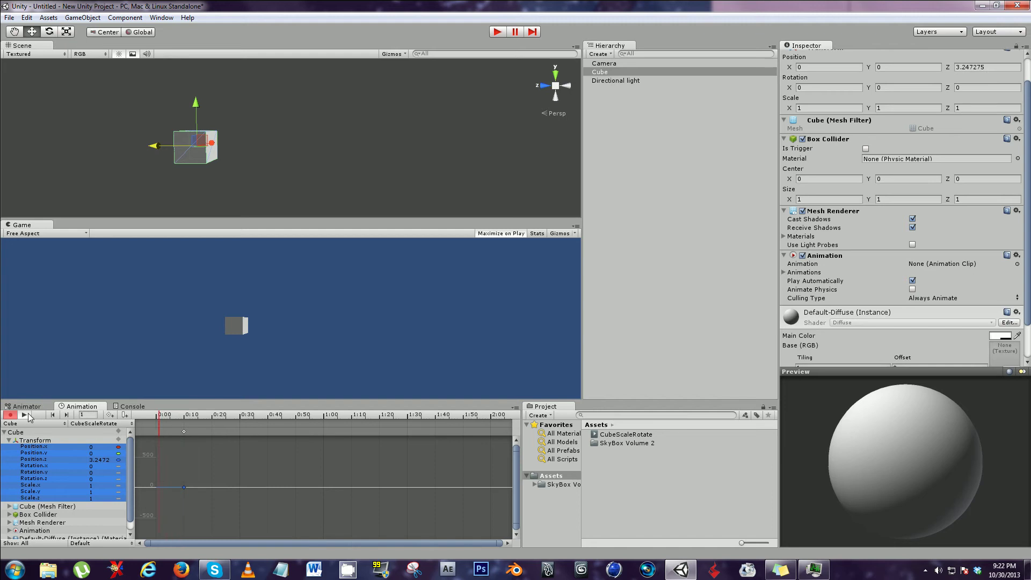
click(230, 469)
click(184, 430)
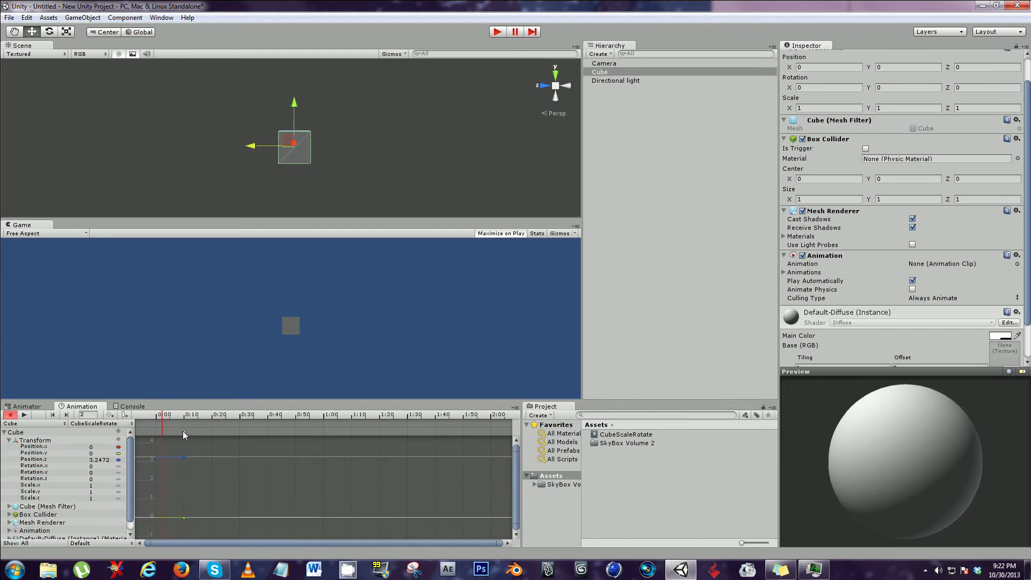
click(313, 479)
key(ctrl+z)
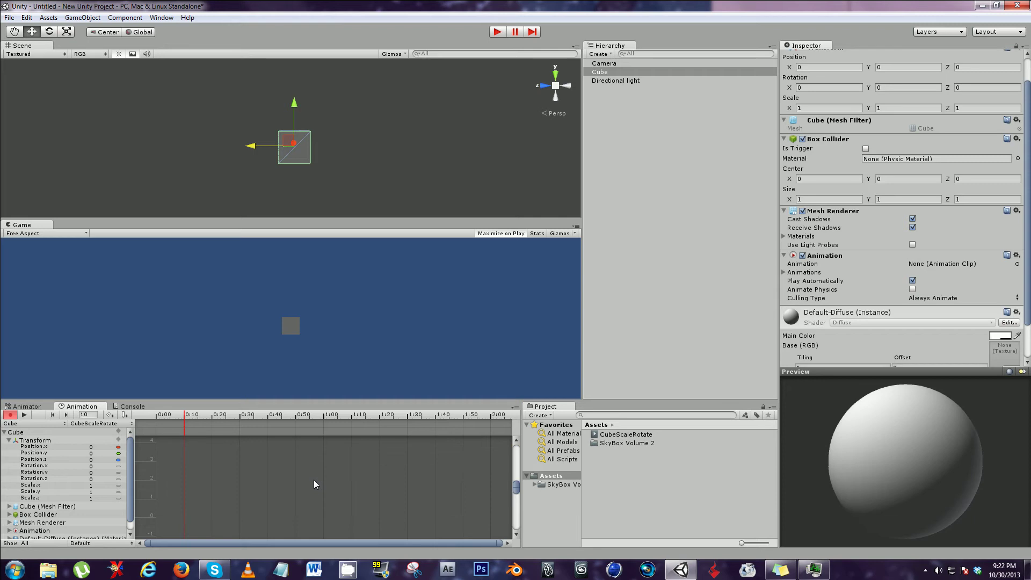
Step: Add a keyframe at frame 0 for all of the cube's position, rotation and scale properties
click(144, 414)
click(42, 441)
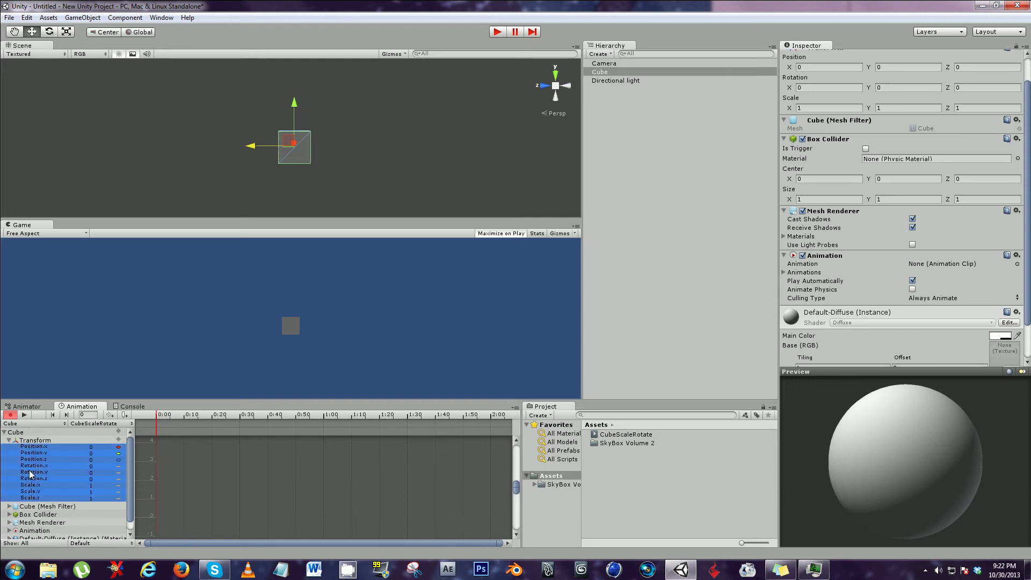
click(110, 415)
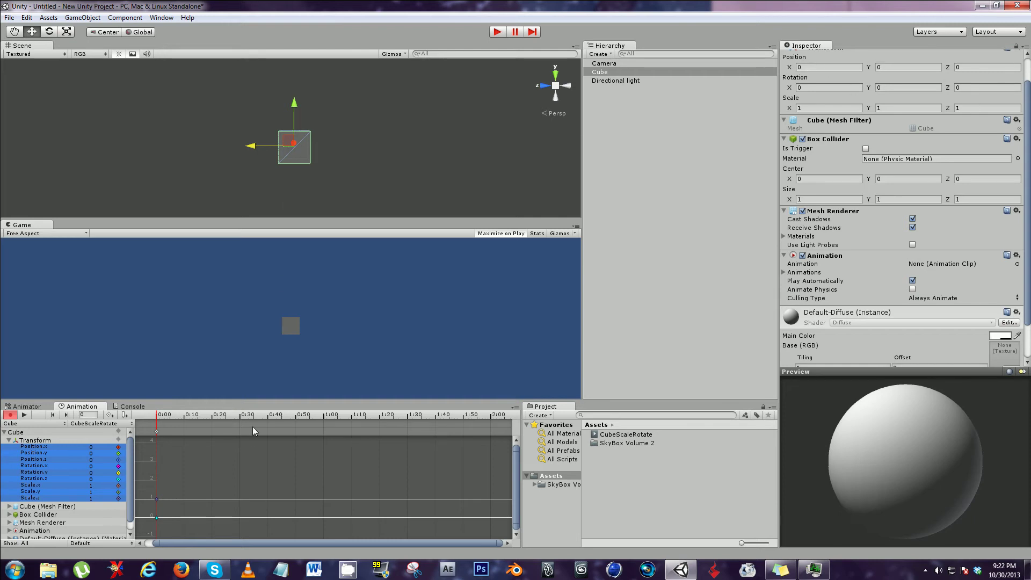
Step: Record a keyframe at frame 30 with the cube's scale set to 2 on X, Y and Z
click(240, 415)
click(325, 416)
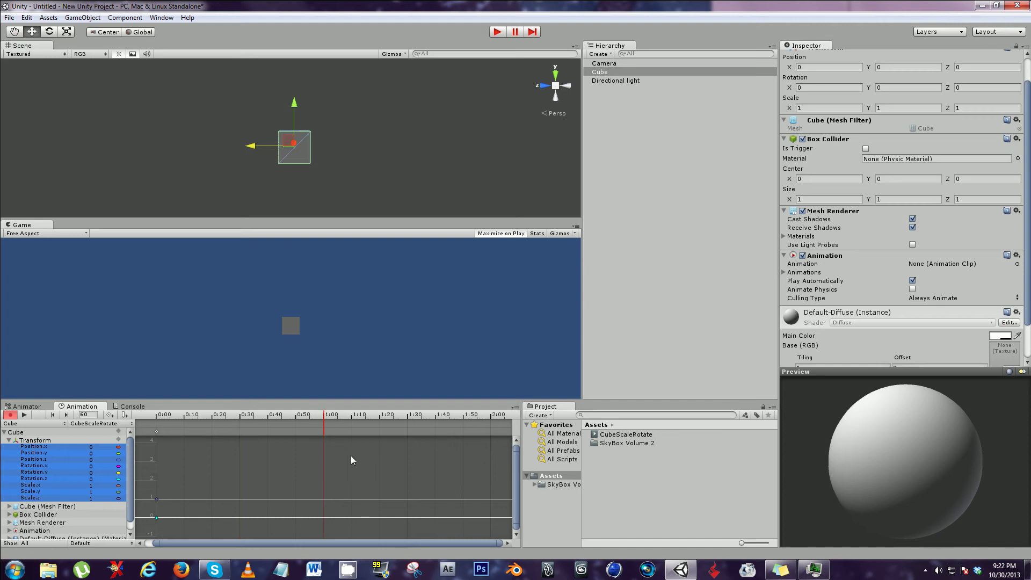
click(240, 416)
click(813, 108)
text(2)
key(Tab)
text(2)
key(Tab)
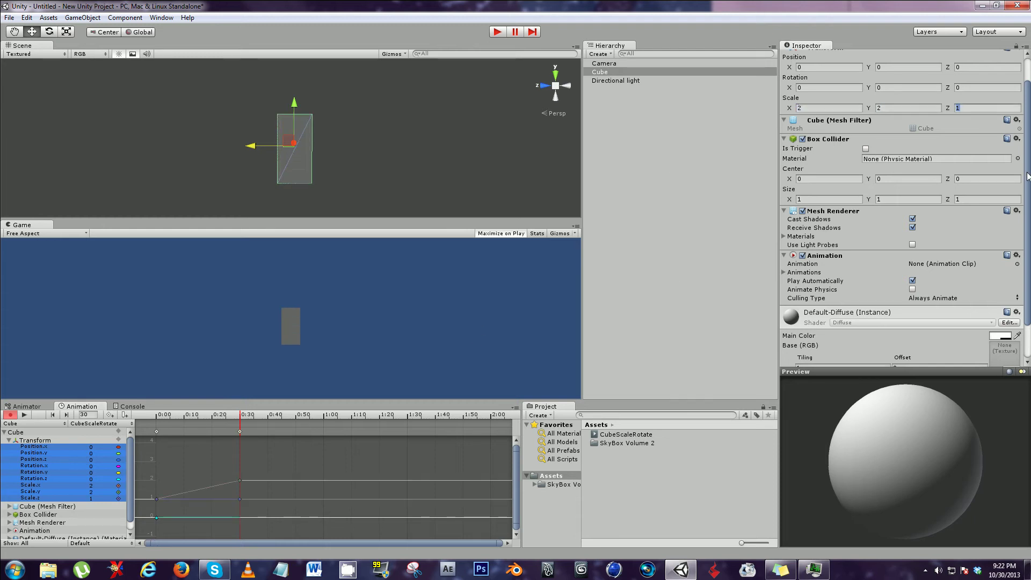
text(2)
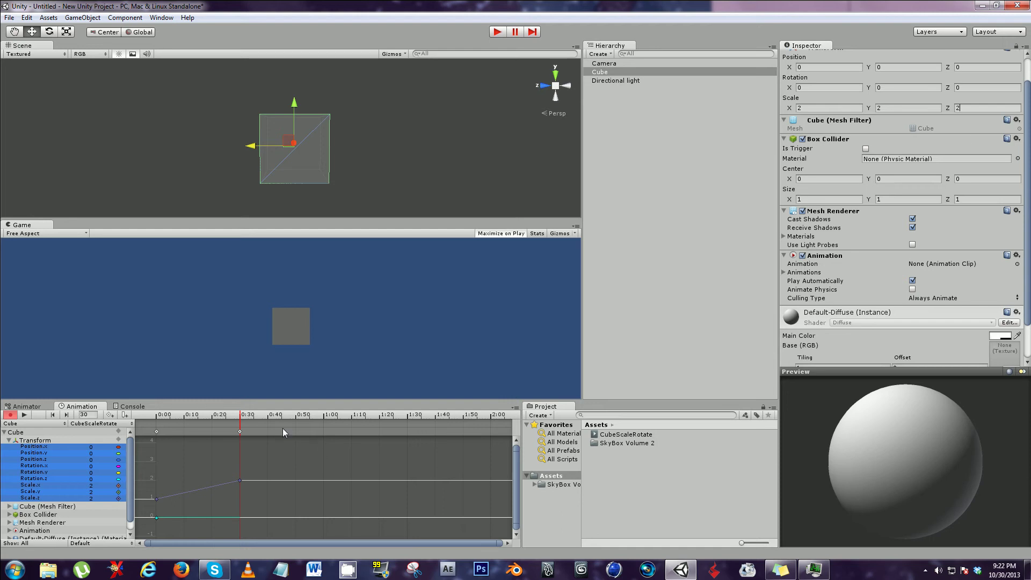
Step: Record a keyframe at frame 60 with the cube's scale set to 1 on X, Y and Z
click(323, 415)
click(837, 105)
text(1)
key(Tab)
text(1)
key(Tab)
text(1)
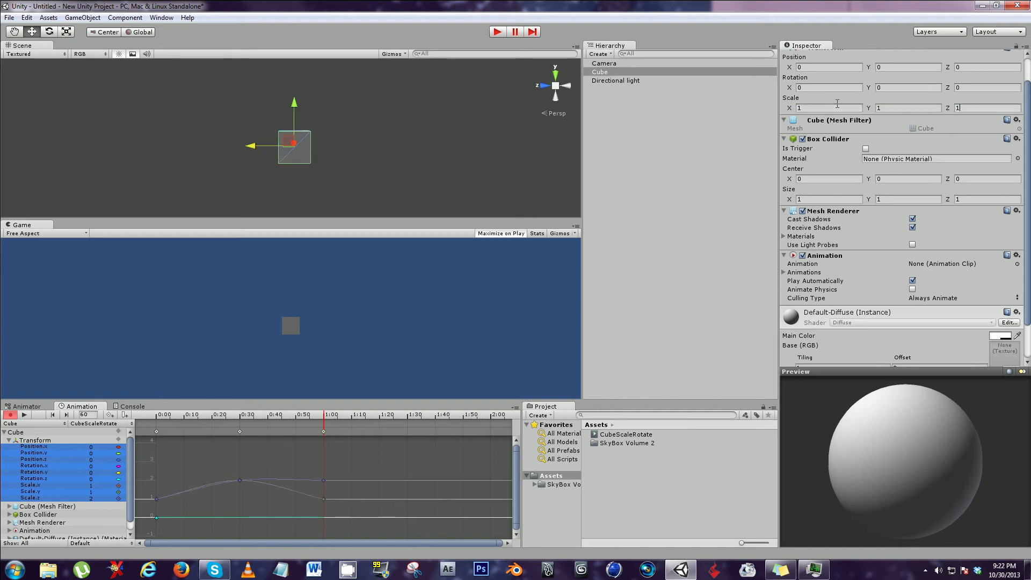
Step: Preview the cube's scale animation by playing the clip and scrubbing from frame 0 to frame 60
click(24, 414)
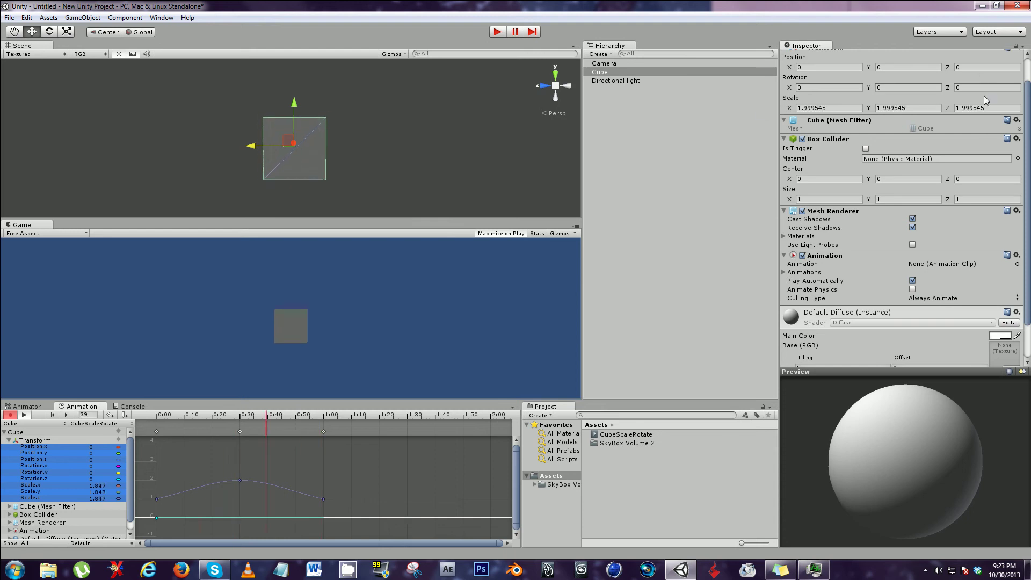
click(23, 414)
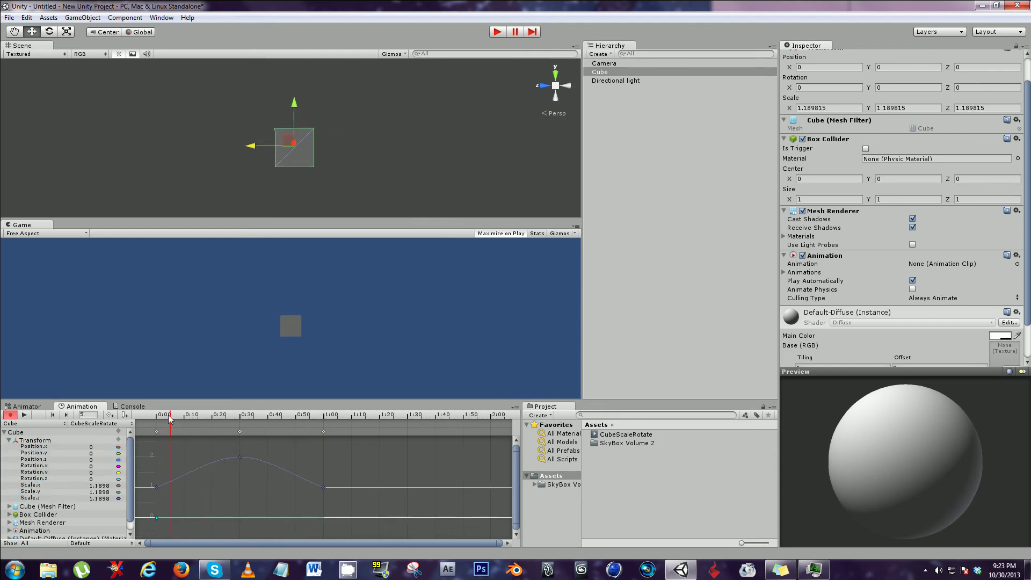
click(155, 415)
drag(155, 415, 325, 408)
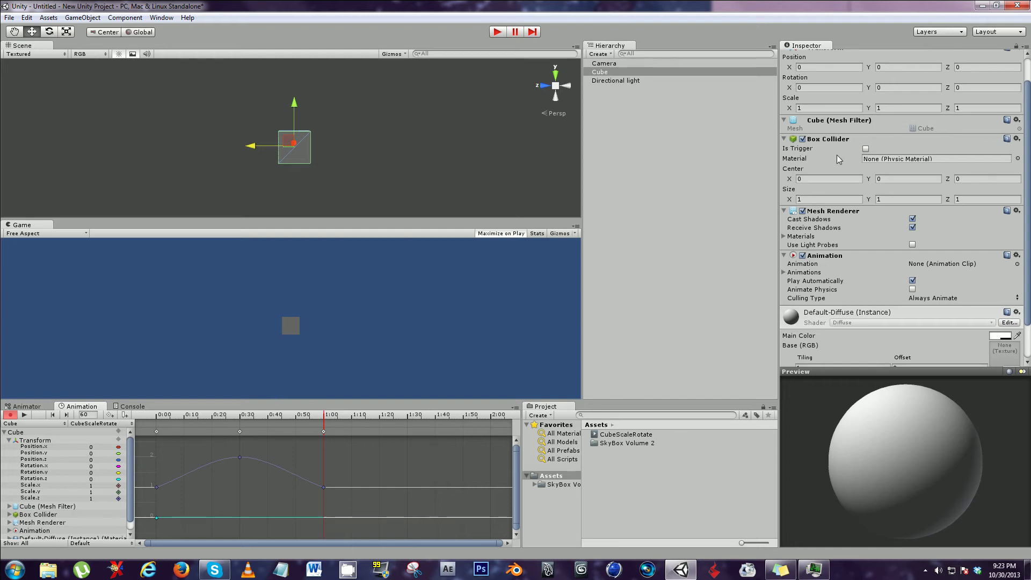
Step: Set the cube's Y rotation to 360 in the keyframe at frame 60
click(46, 442)
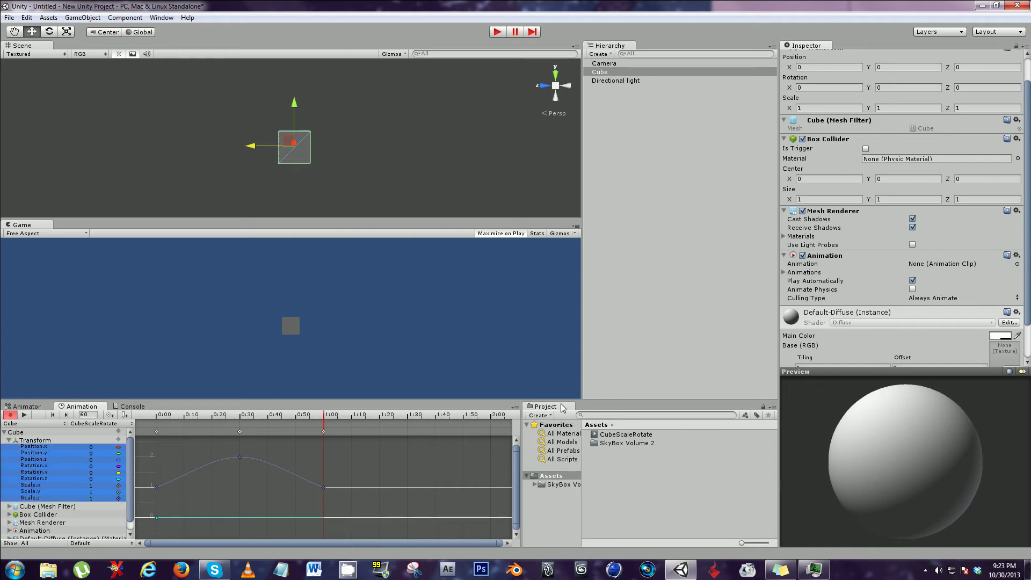
click(876, 88)
text(360)
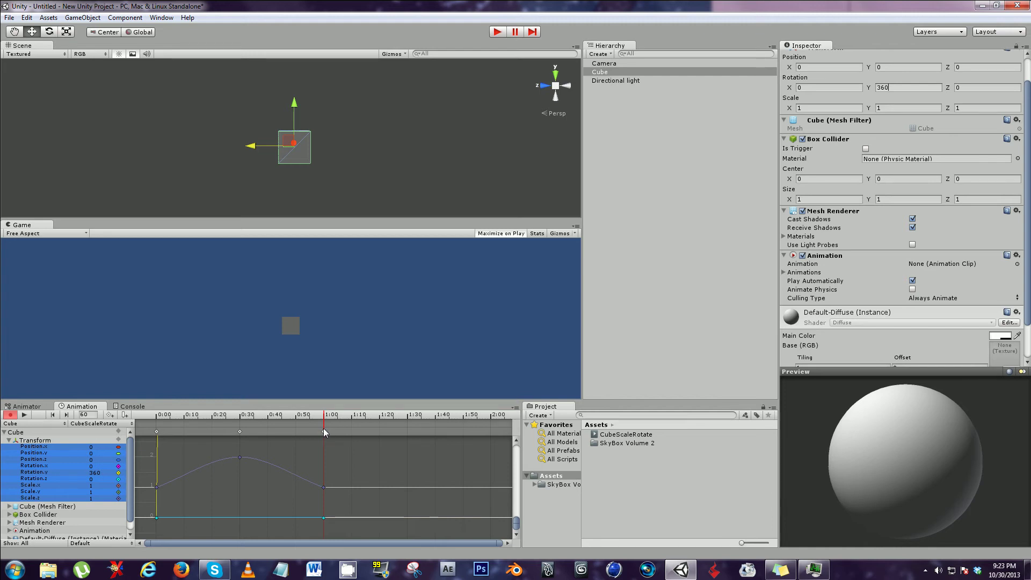
Step: Examine the cube's Y rotation along the timeline and preview the combined scale and rotation animation
click(242, 417)
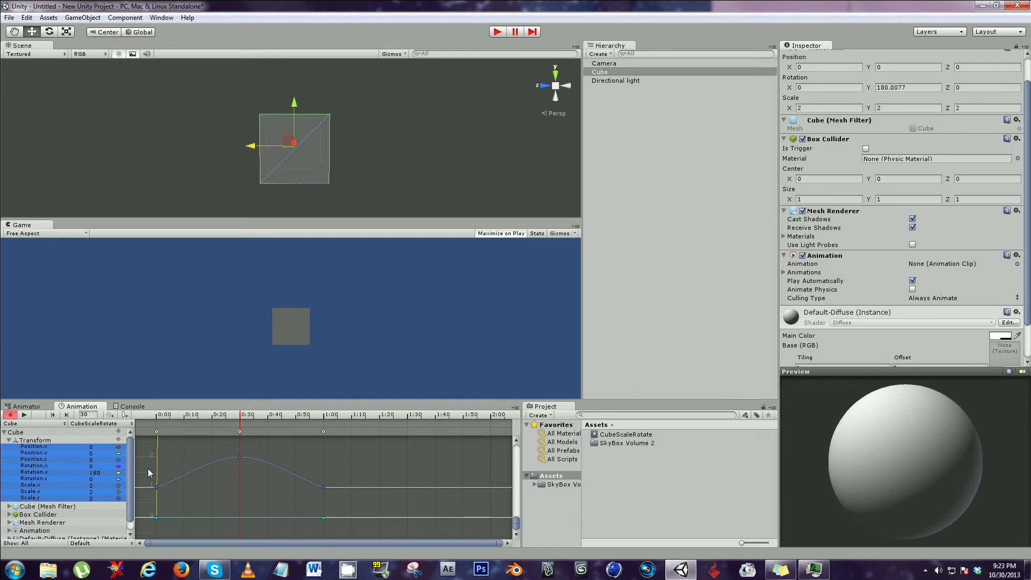
click(93, 473)
mouse_move(179, 420)
mouse_down()
mouse_move(225, 414)
mouse_move(161, 416)
mouse_move(236, 417)
mouse_move(162, 416)
mouse_up()
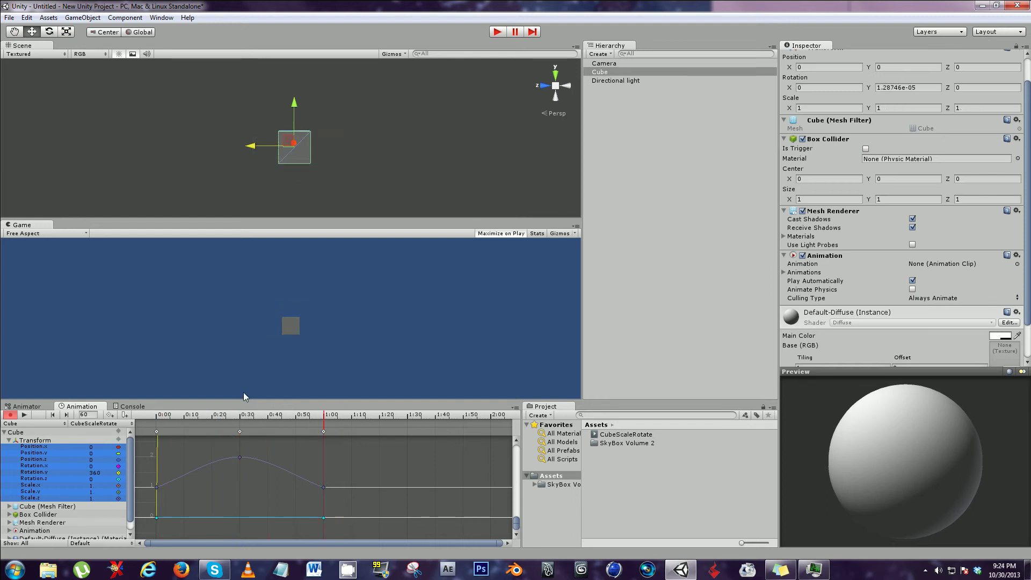
click(24, 414)
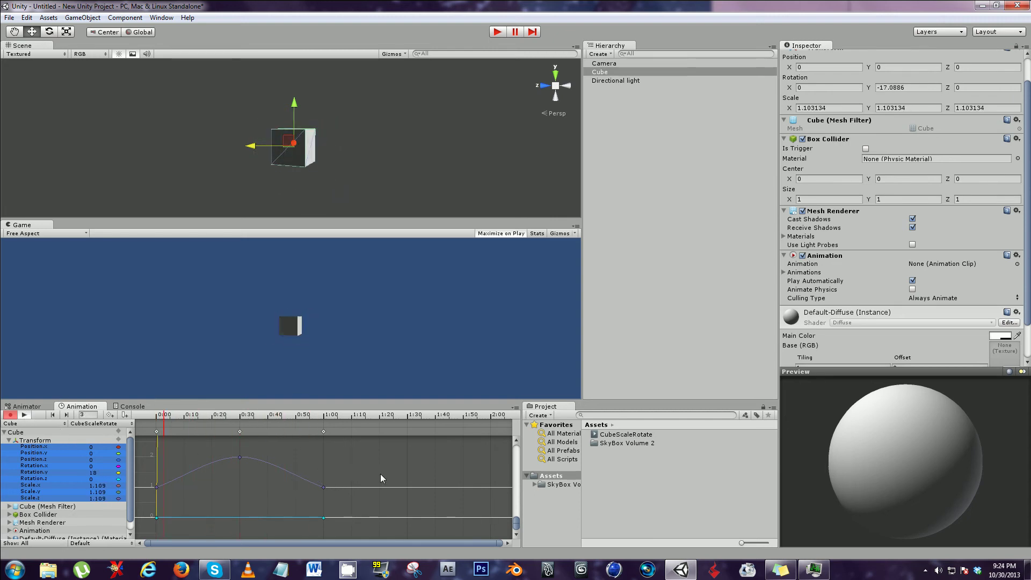
click(24, 414)
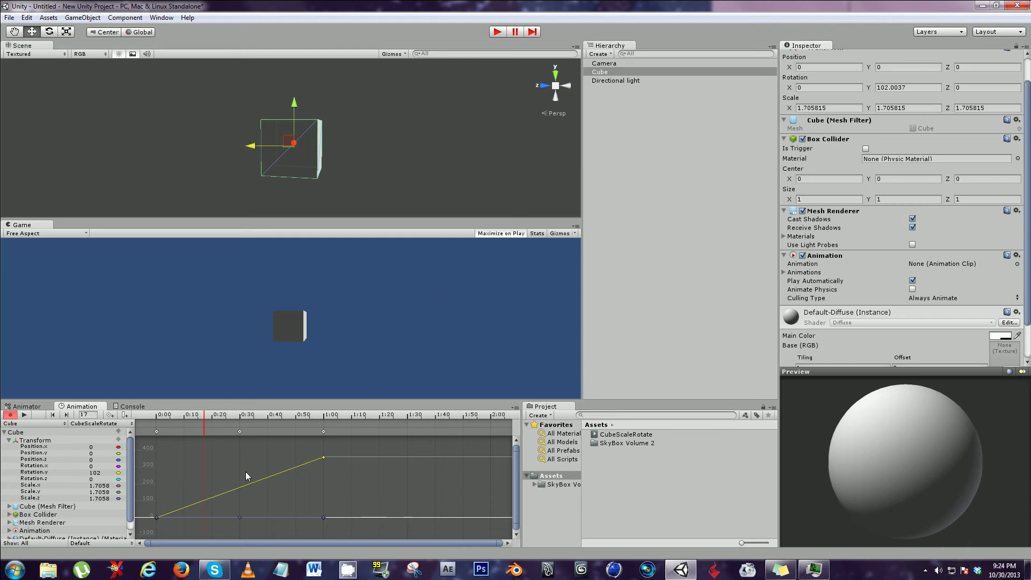
Step: Stop recording the clip and run the game briefly to test the cube's animation
click(10, 415)
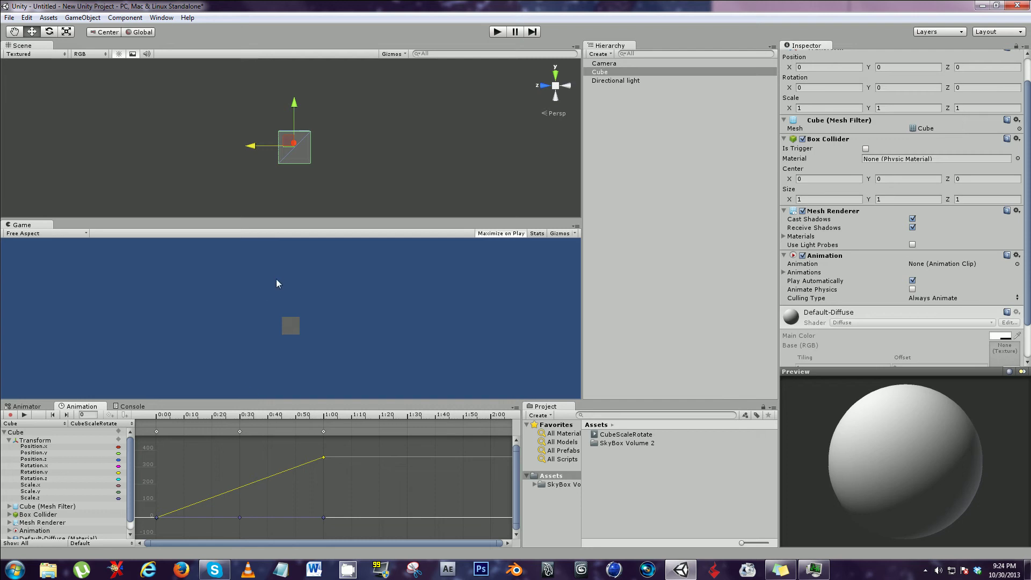
click(495, 33)
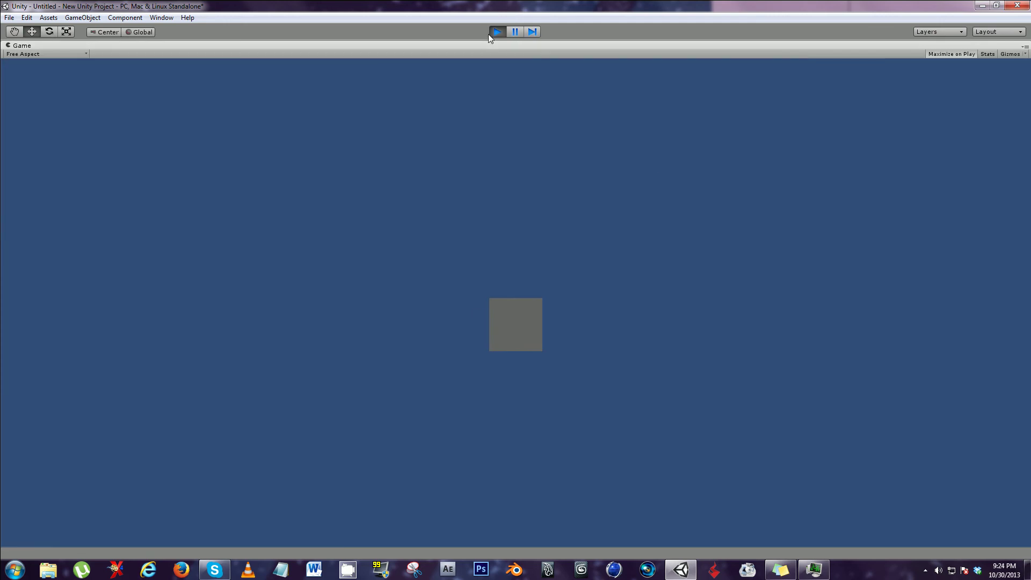
click(495, 32)
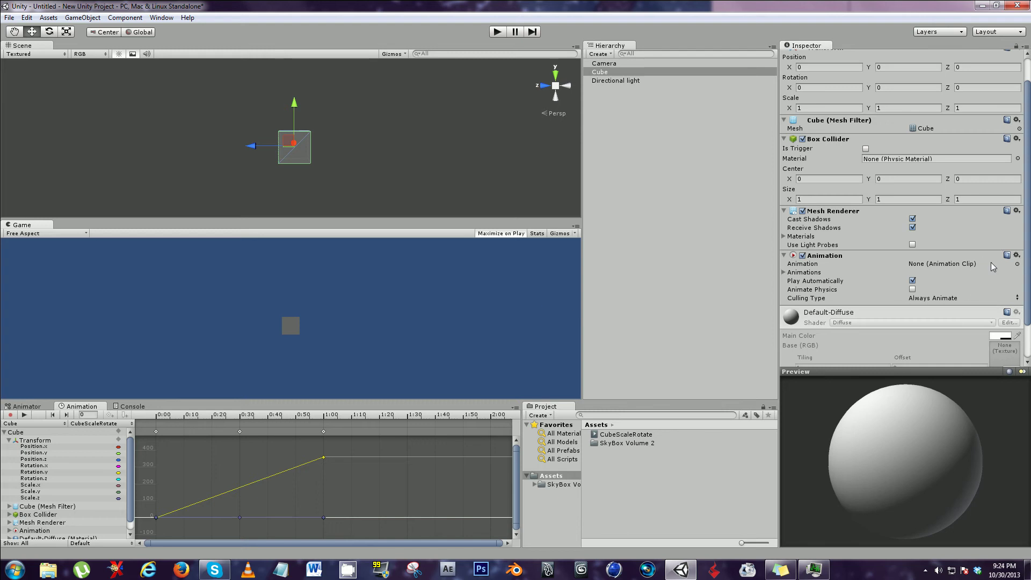
Step: Assign CubeScaleRotate as the clip of the cube's Animation component and run the game briefly to test it
click(1016, 265)
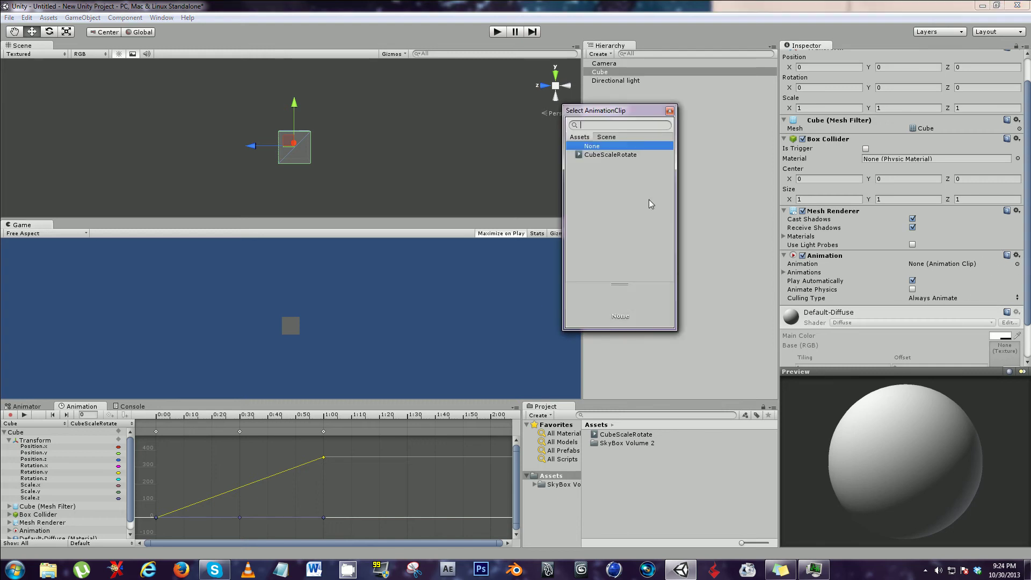
click(615, 155)
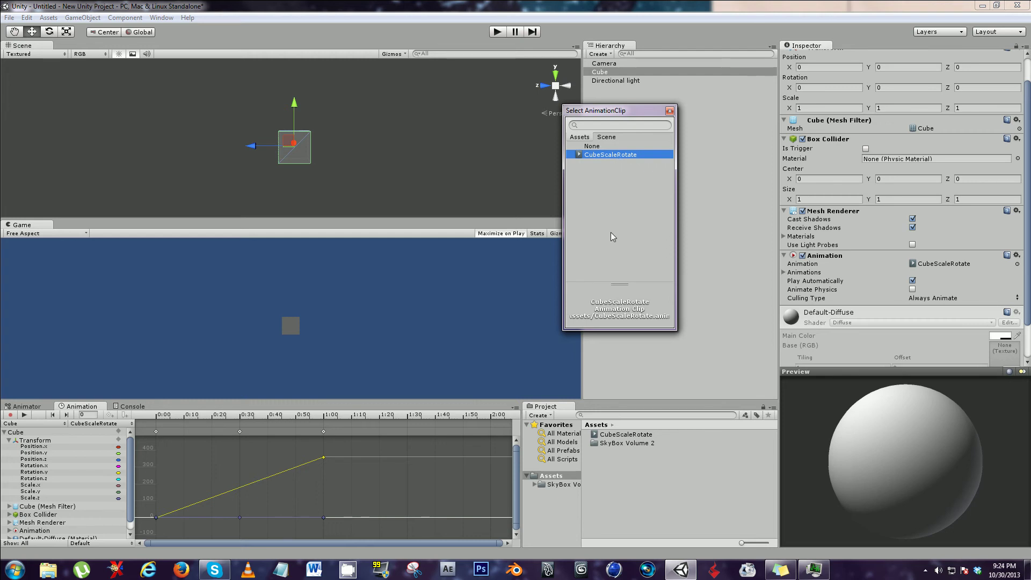
double_click(619, 153)
click(498, 32)
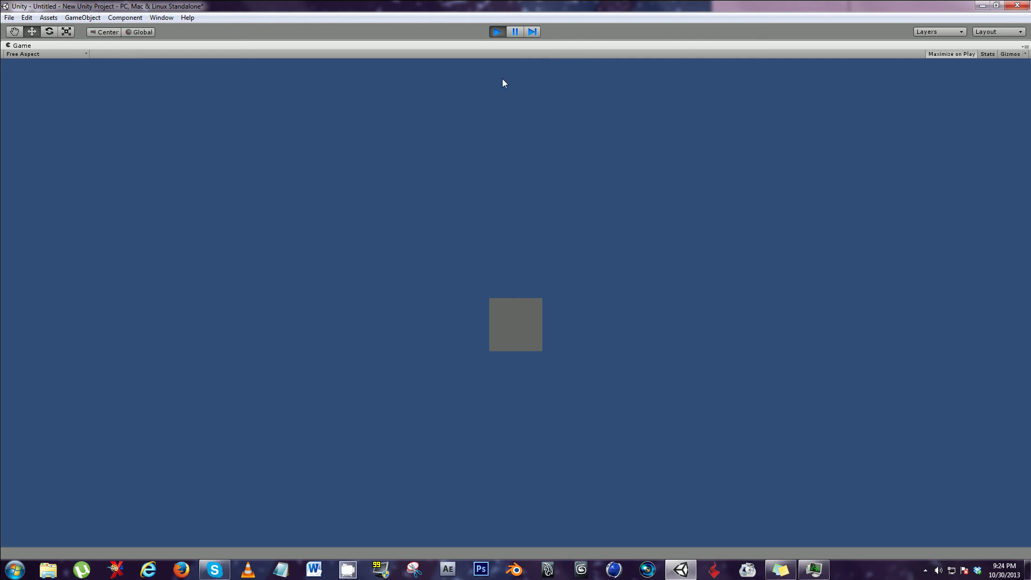
click(497, 32)
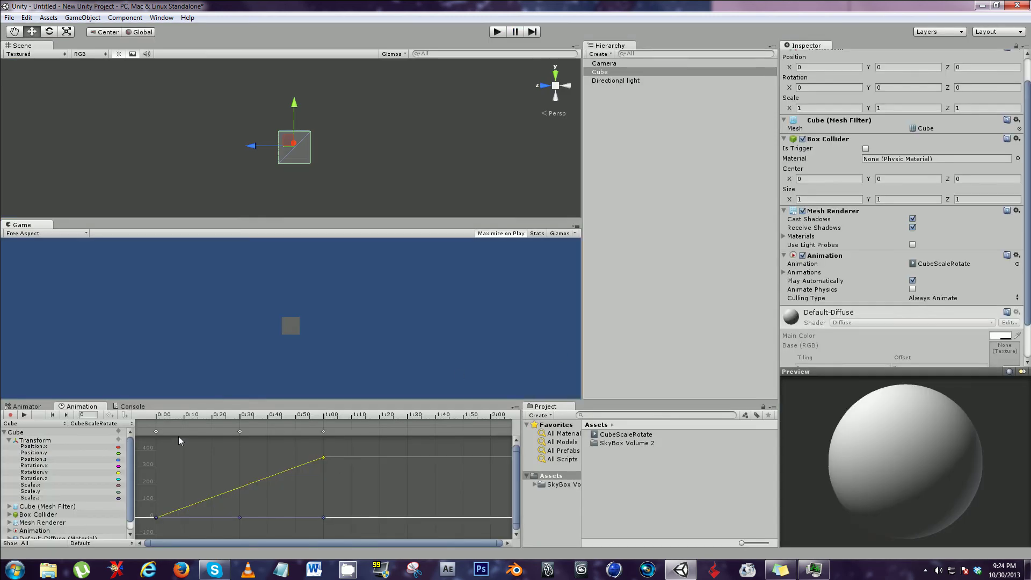
Step: Set the CubeScaleRotate clip's wrap mode to Loop and run the game briefly to test it
click(112, 542)
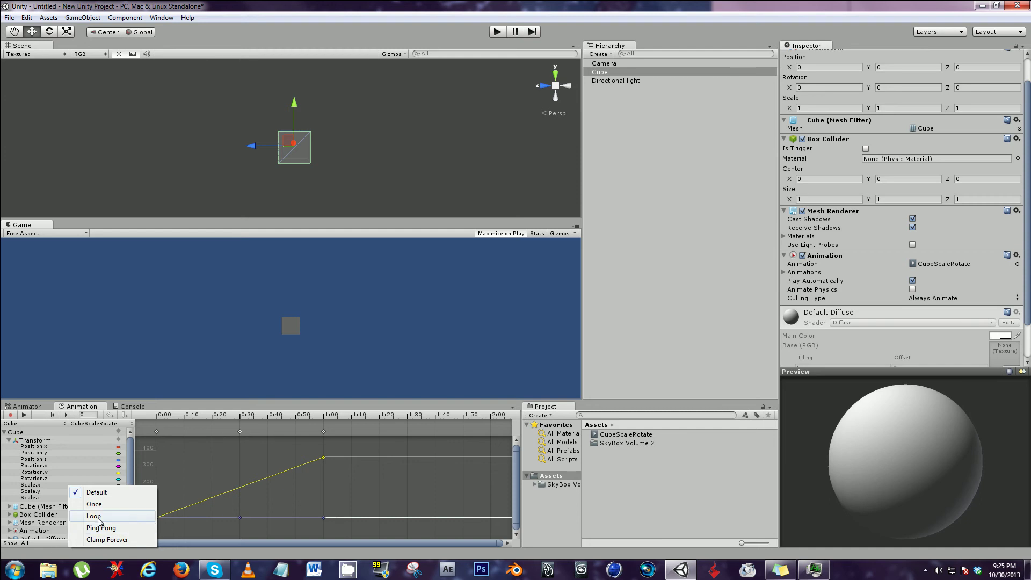
click(79, 555)
click(91, 543)
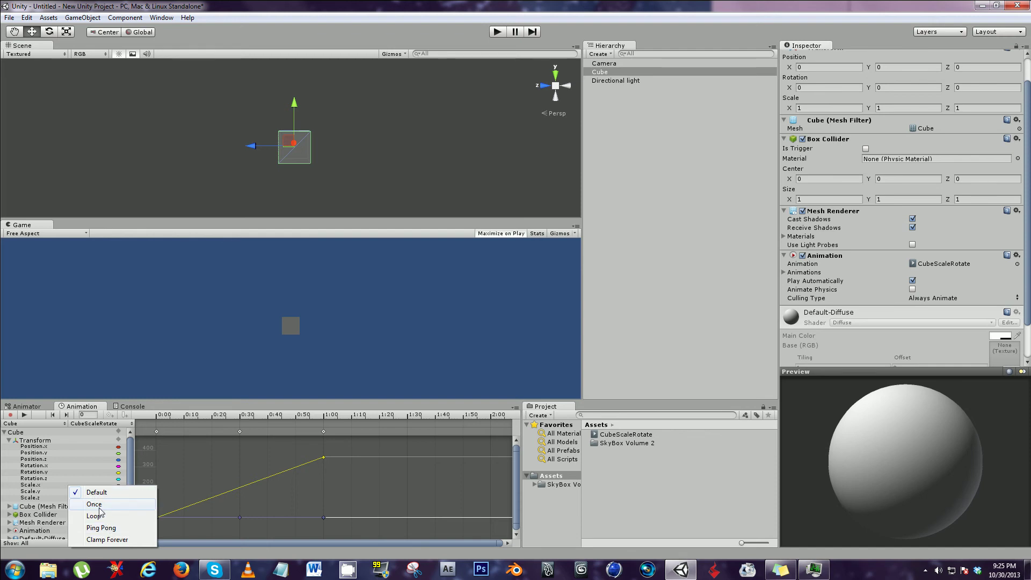
click(95, 516)
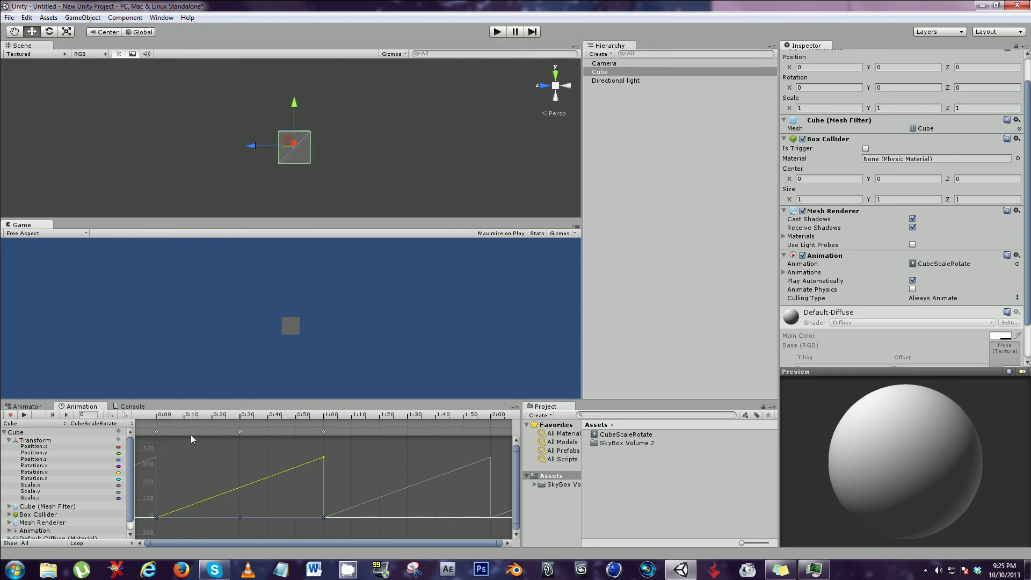
click(499, 30)
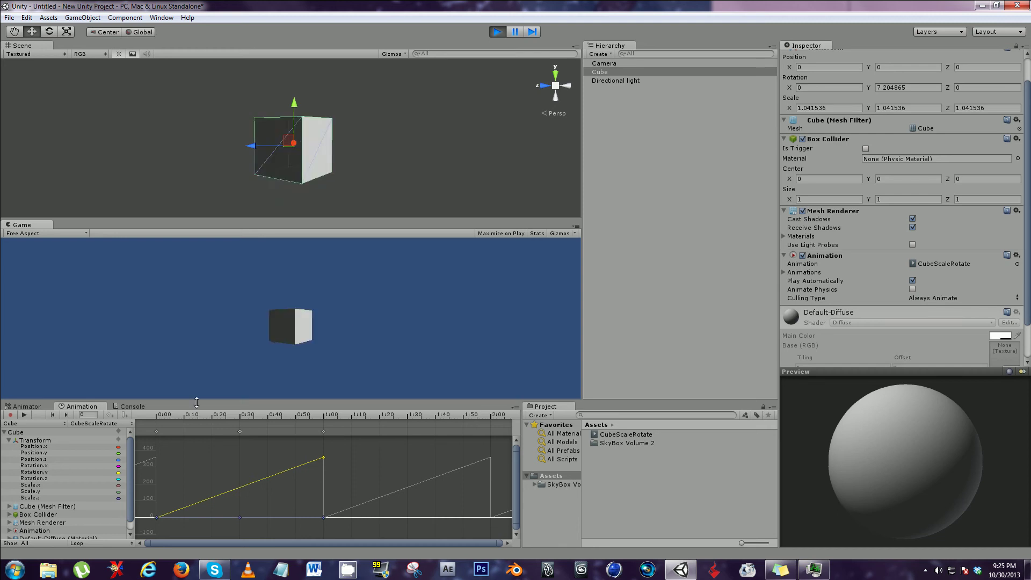
click(498, 32)
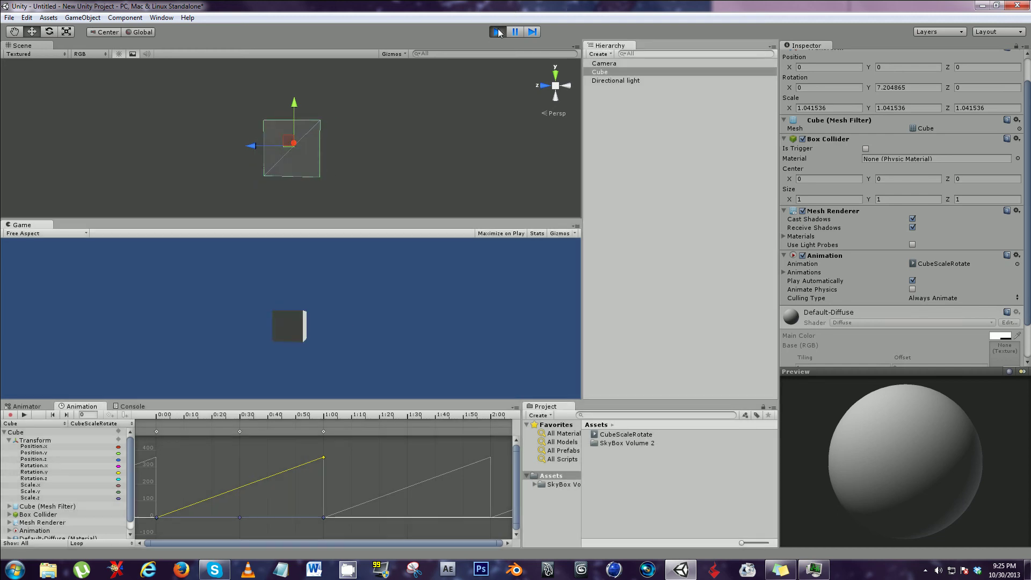
Step: Set the CubeScaleRotate clip's wrap mode to Ping Pong and run the game briefly to test it
click(107, 543)
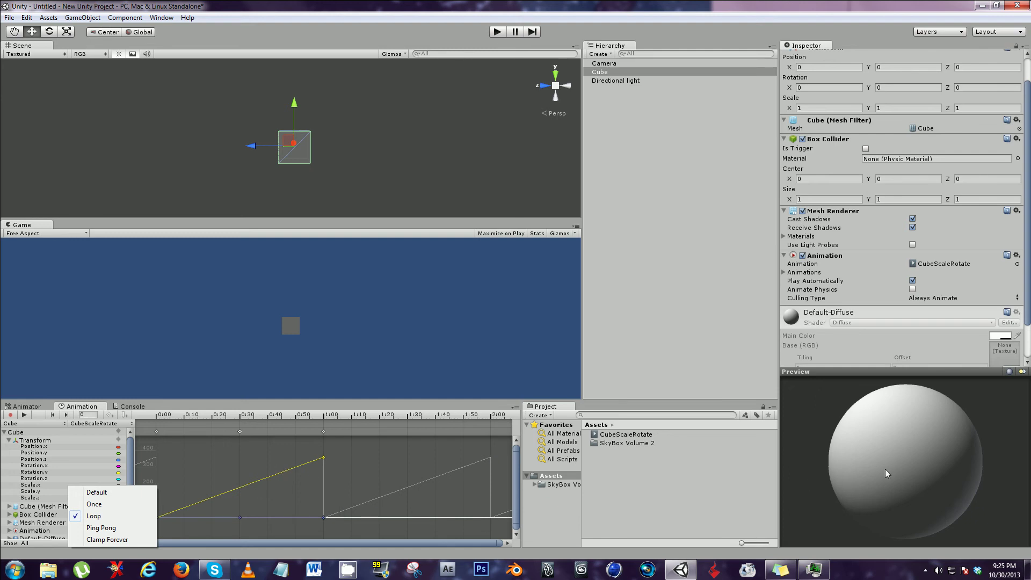
click(102, 528)
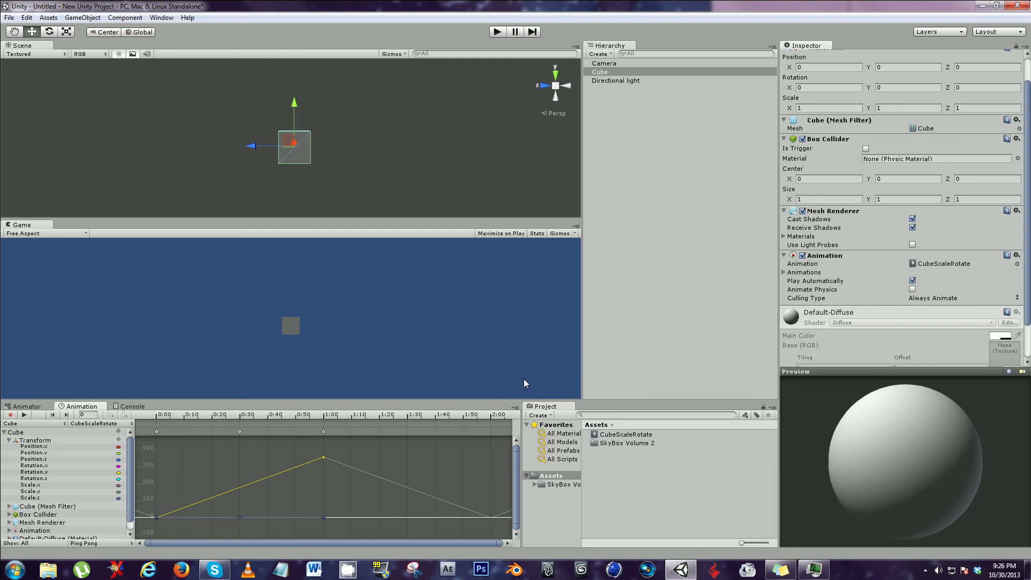
click(501, 32)
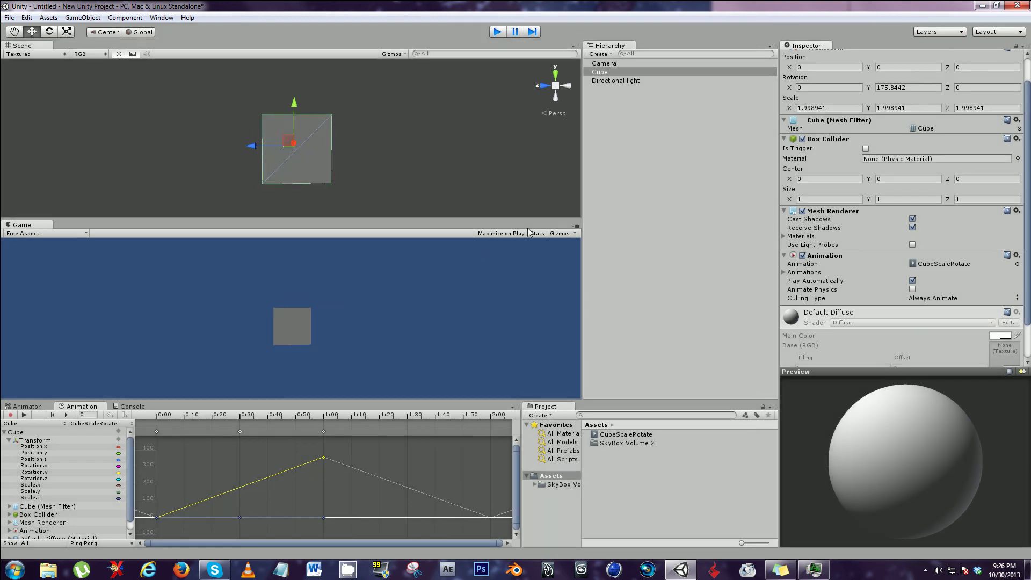
click(498, 32)
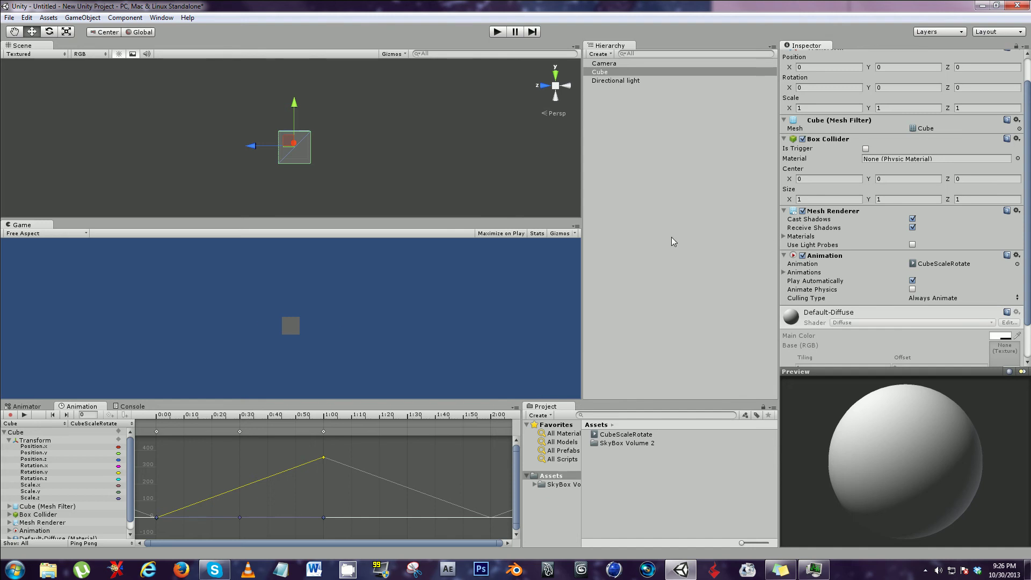
Step: Add a cylinder to the scene and set its scale to 2 on X, Y and Z
click(604, 54)
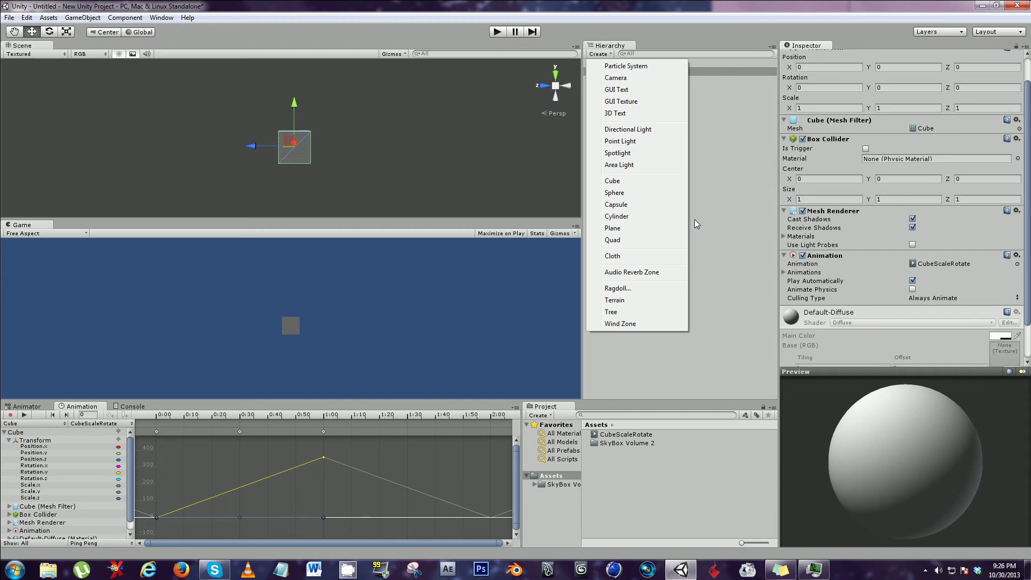
click(656, 216)
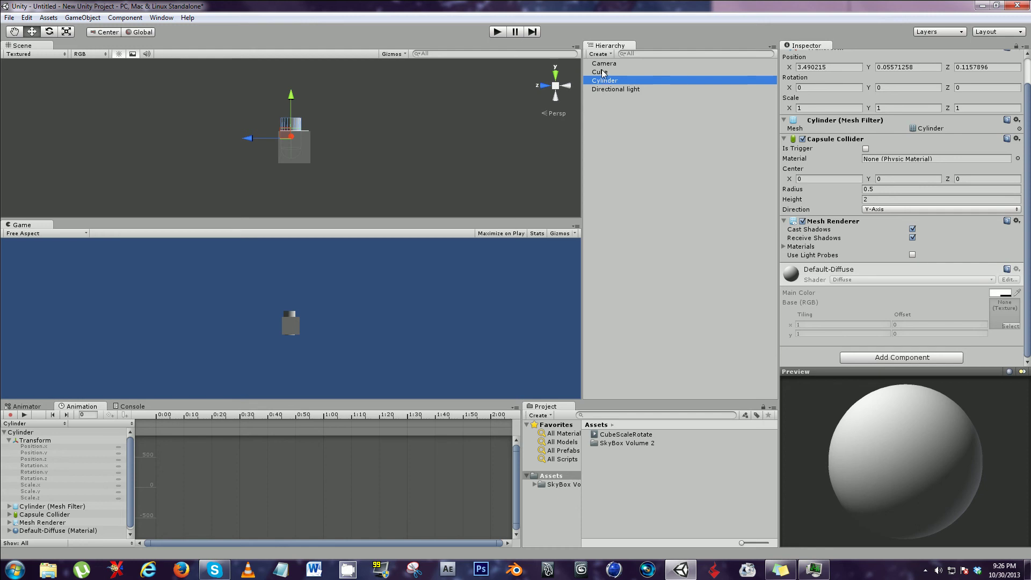
click(805, 108)
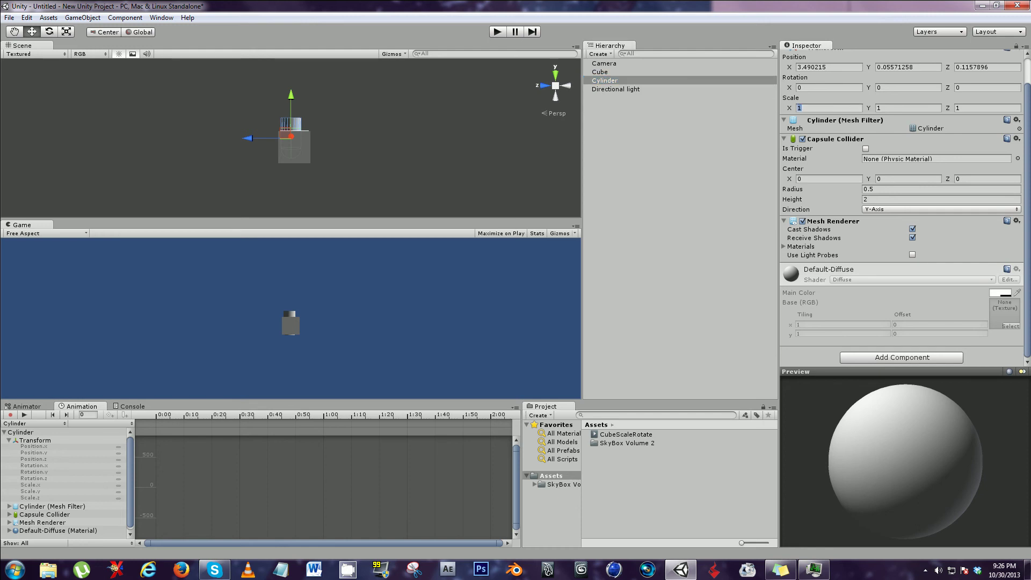
text(2)
key(Tab)
text(2)
key(Tab)
text(2)
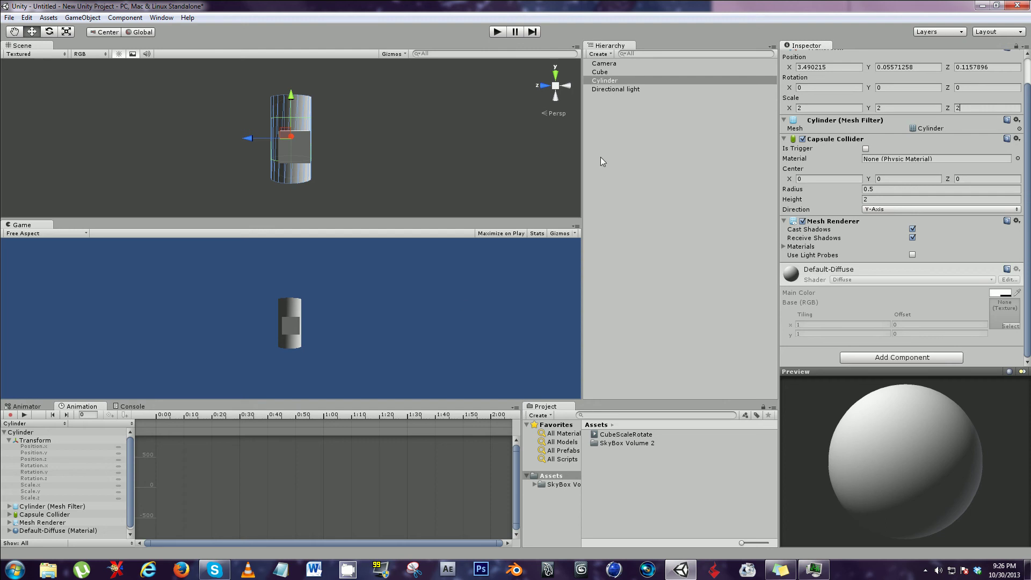
Step: Set the cylinder's X, Y and Z position to 0
click(817, 68)
text(0)
key(Tab)
text(0)
key(Tab)
text(0)
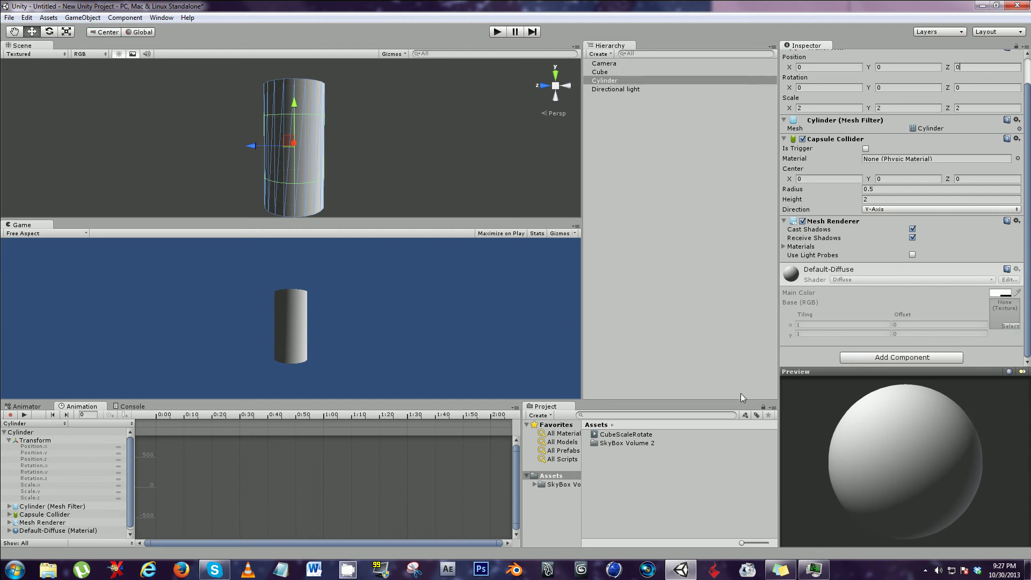
Step: Create a new animation clip for the cylinder and save it in Assets as CylinderPosition
click(882, 358)
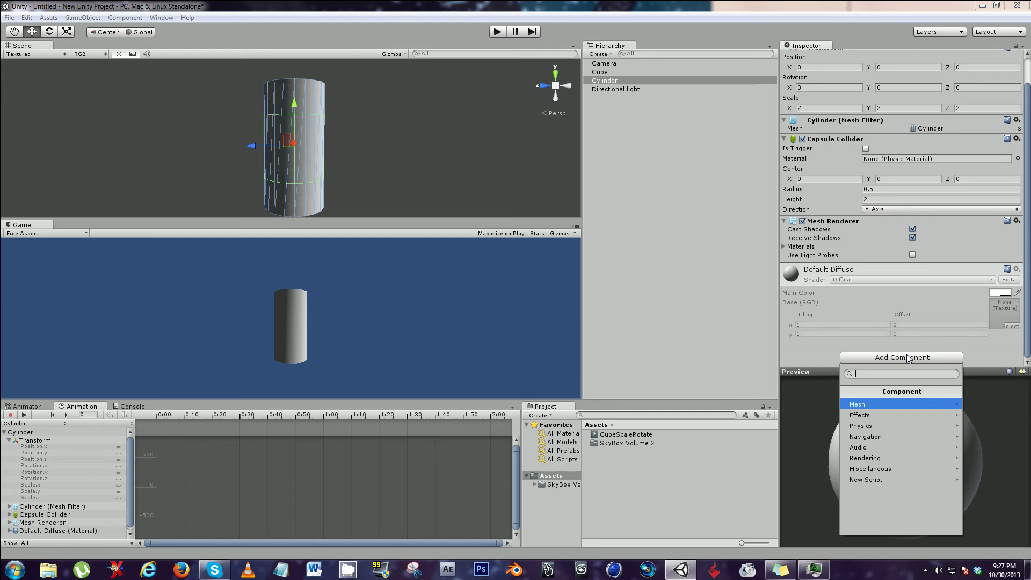
click(33, 449)
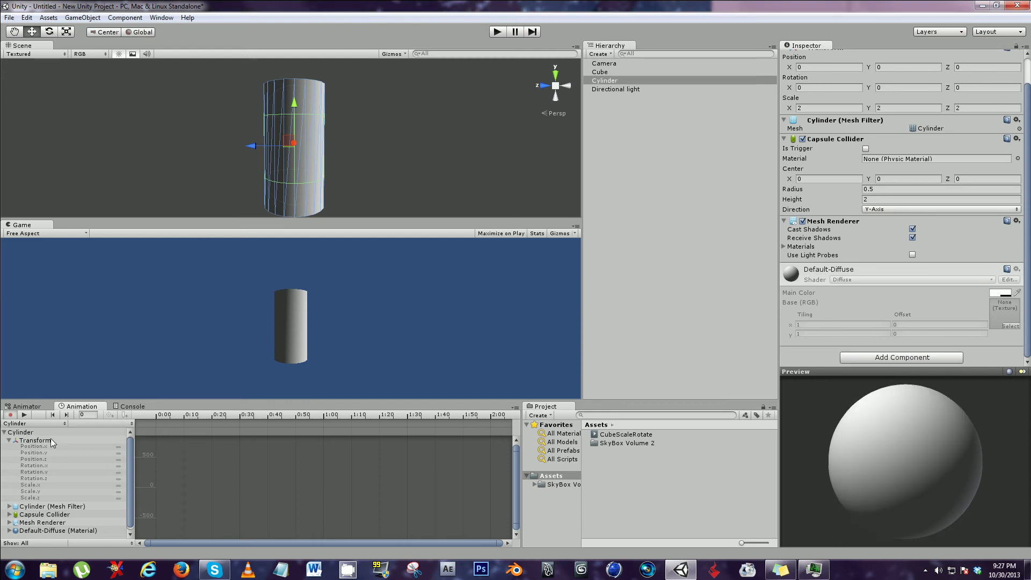
click(52, 443)
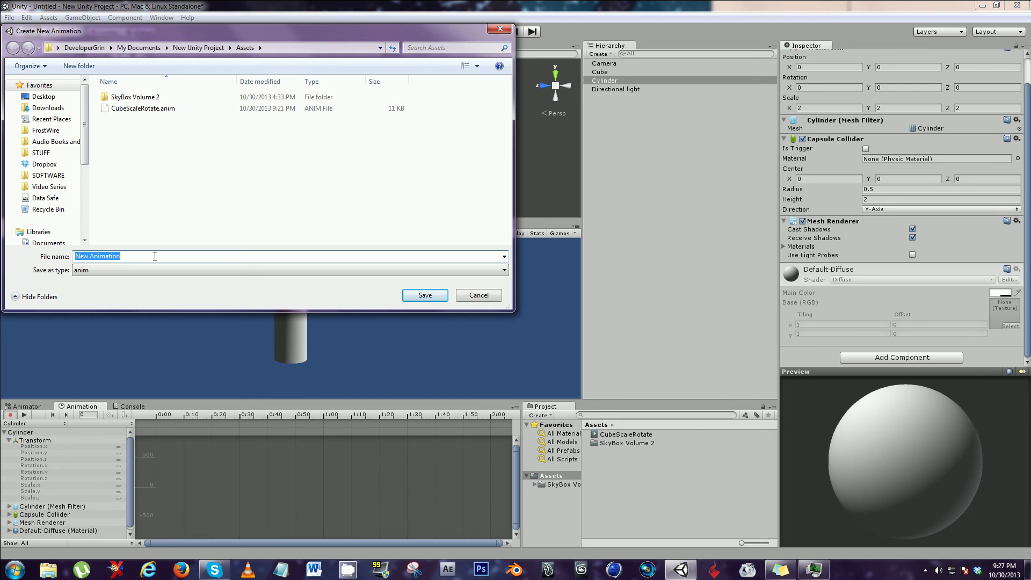
text(Cyl)
text(Position)
key(Return)
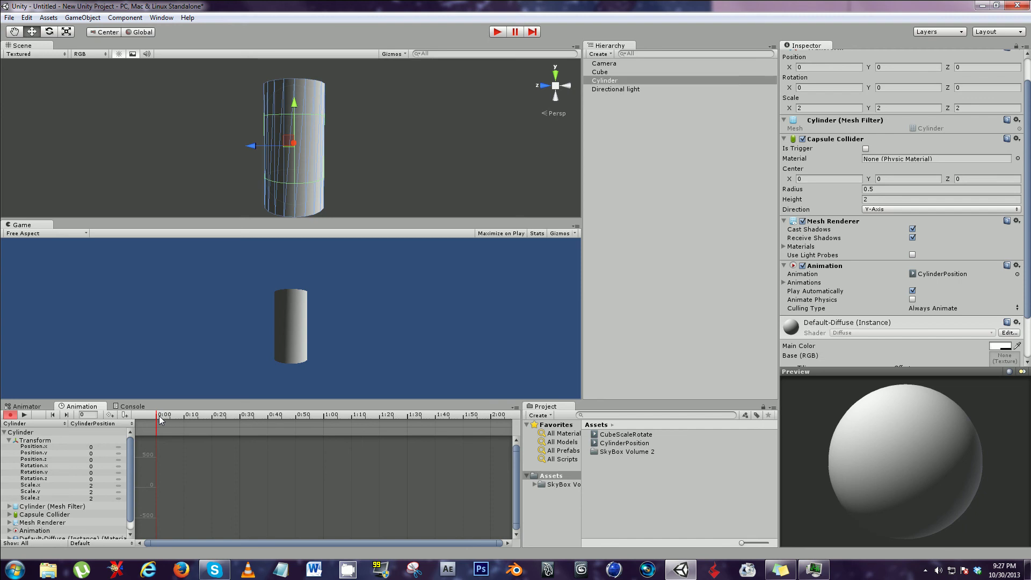
Step: Record a keyframe at frame 0 of the CylinderPosition clip with the cylinder's Z position at -5
click(50, 440)
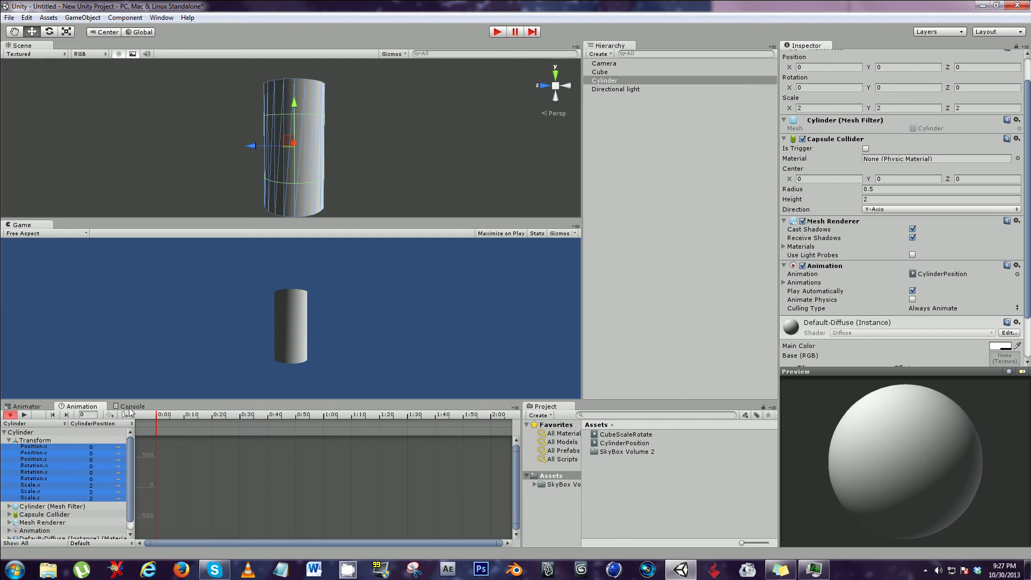
click(969, 67)
text(5)
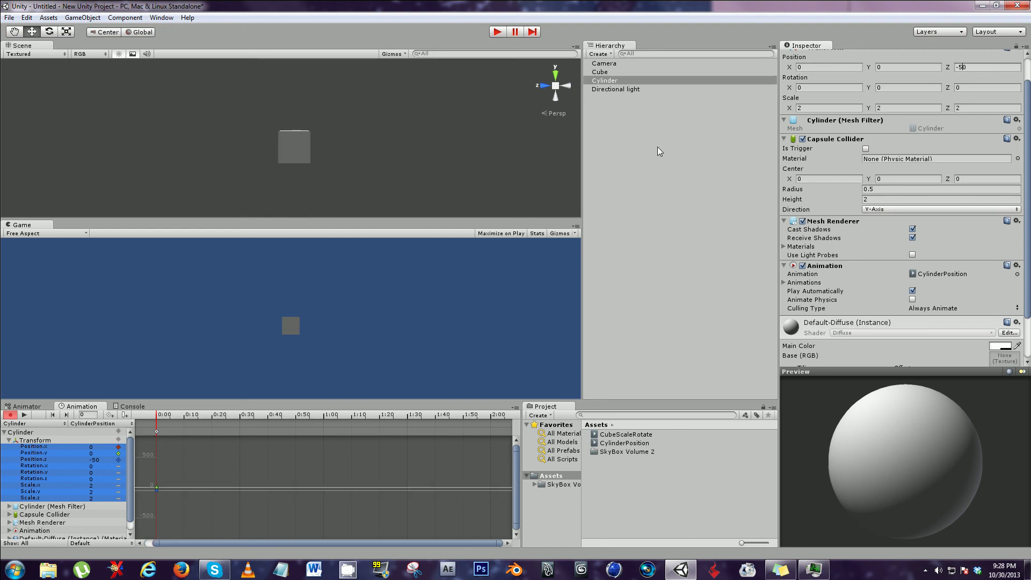
scroll(482, 151, down, 5)
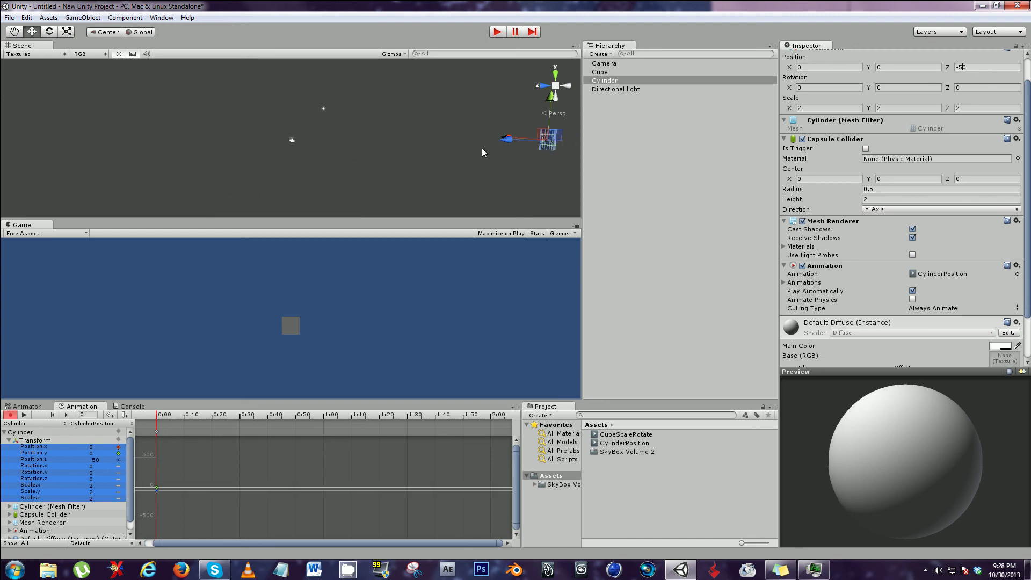
scroll(482, 152, up, 3)
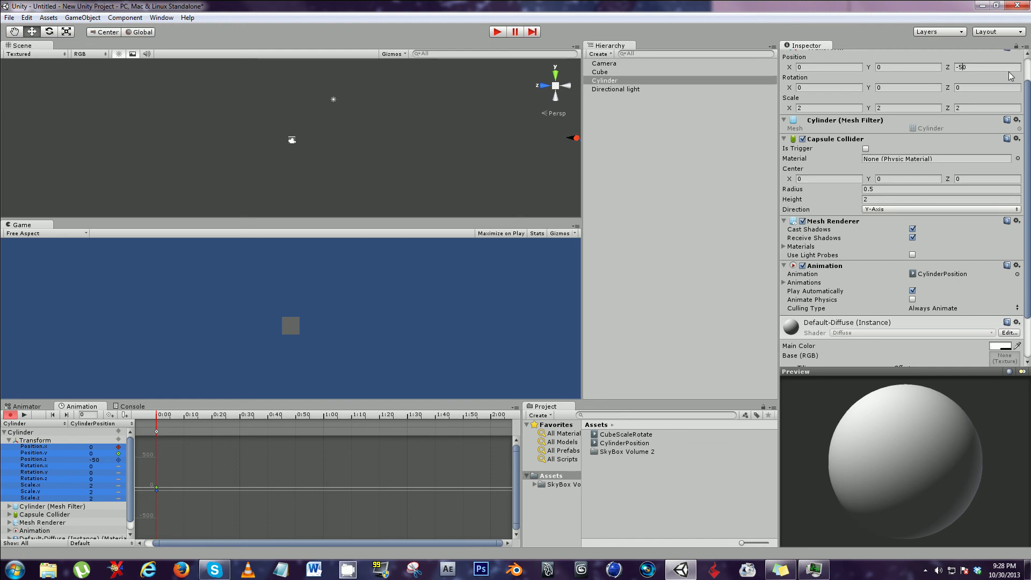
key(BackSpace)
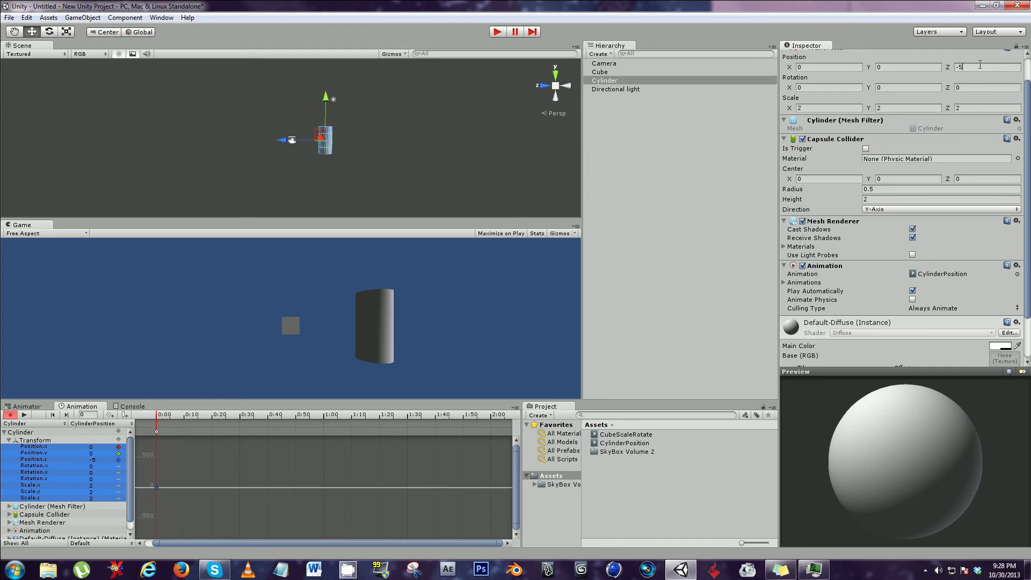
scroll(313, 136, up, 3)
scroll(313, 136, up, 2)
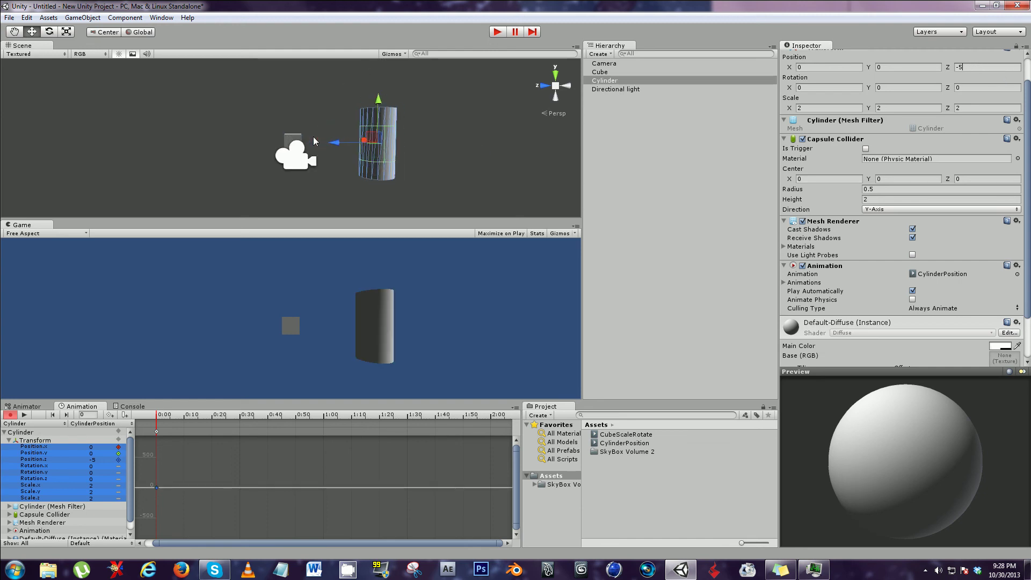
Step: Record a keyframe at frame 60 with the cylinder's Z position at 5
click(325, 417)
click(993, 69)
key(BackSpace)
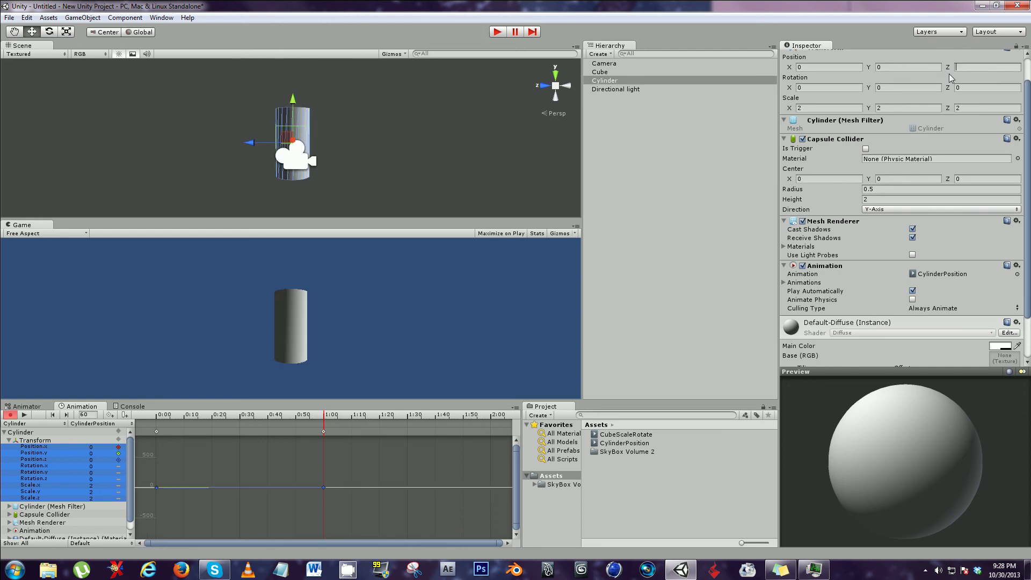
text(5)
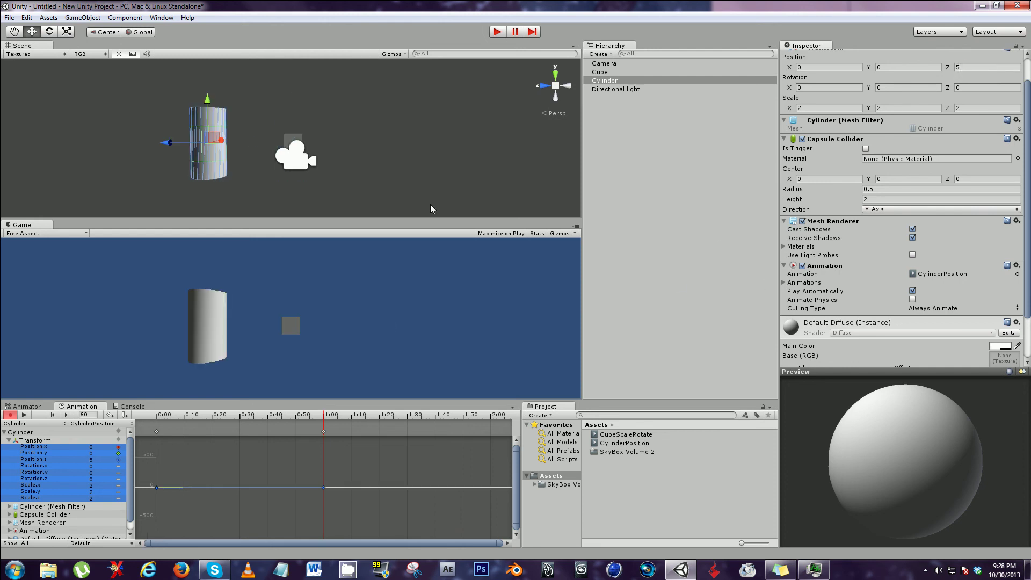
Step: Set the CylinderPosition clip's wrap mode to Ping Pong, previewing the cylinder's movement before and after the change
click(24, 414)
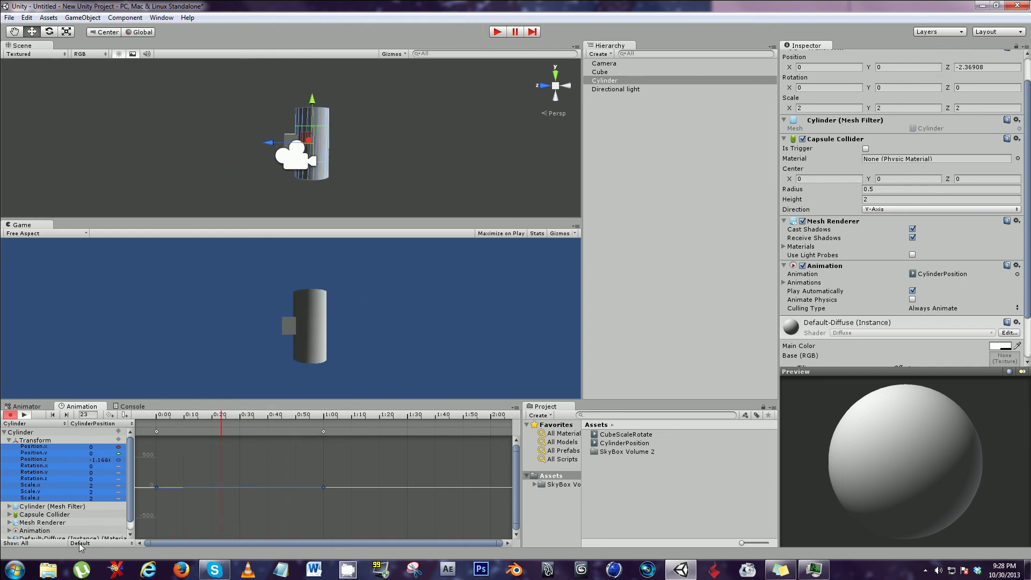
click(24, 415)
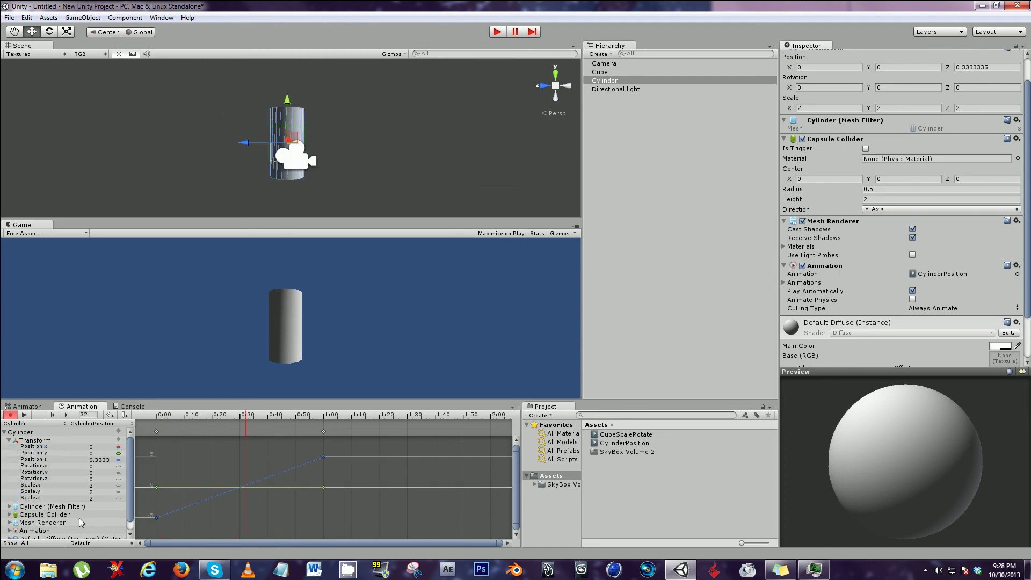
click(115, 543)
click(134, 527)
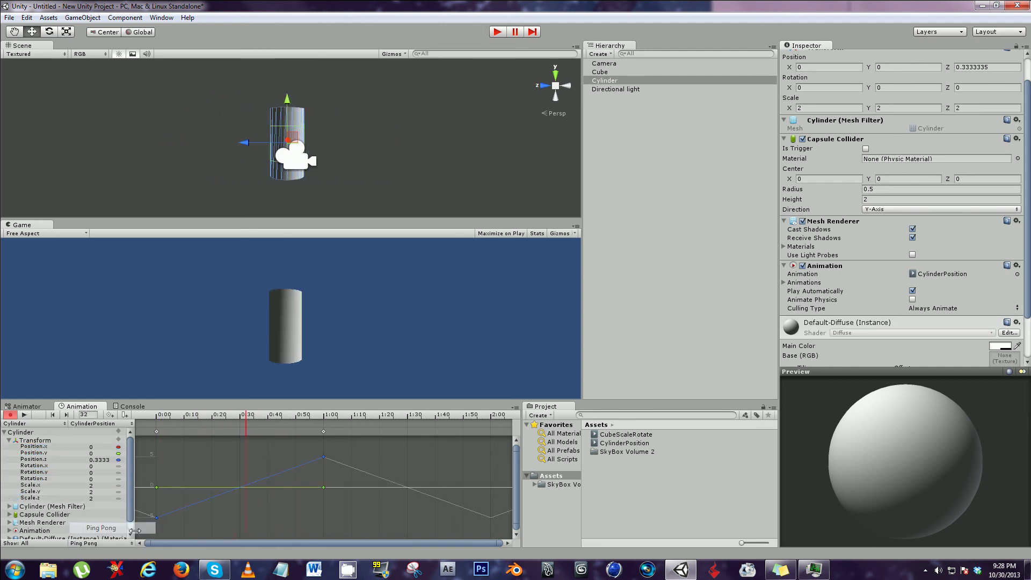
click(24, 415)
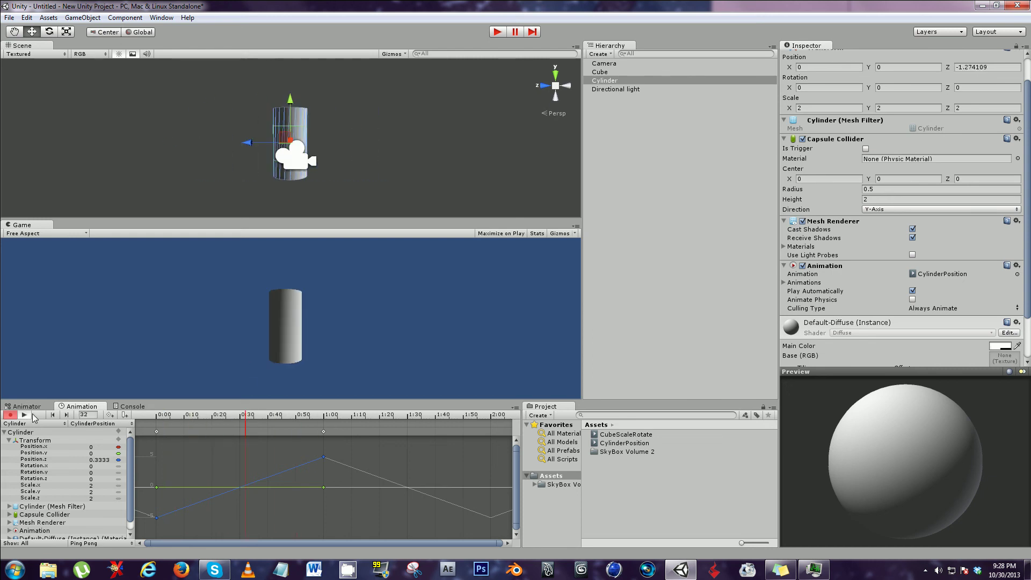
click(24, 415)
Step: Stop recording the clip, check the cylinder's assigned animation and run the game briefly to test both objects
click(10, 414)
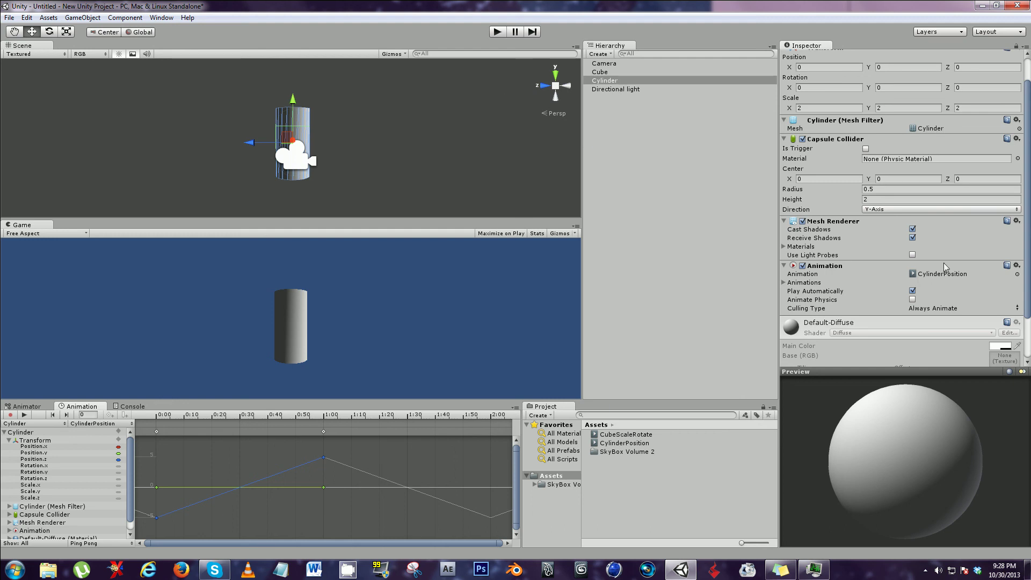
click(932, 275)
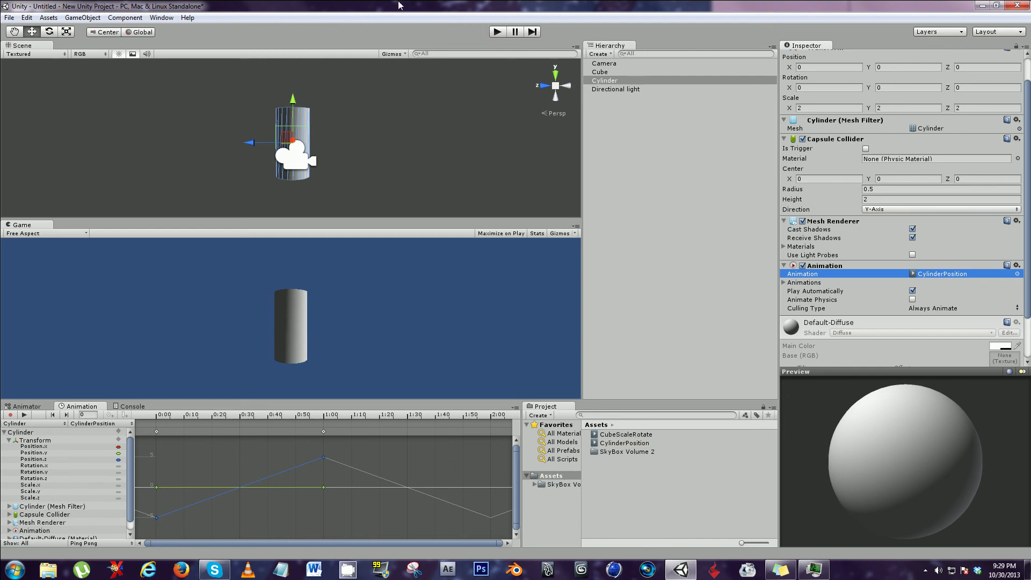
click(497, 32)
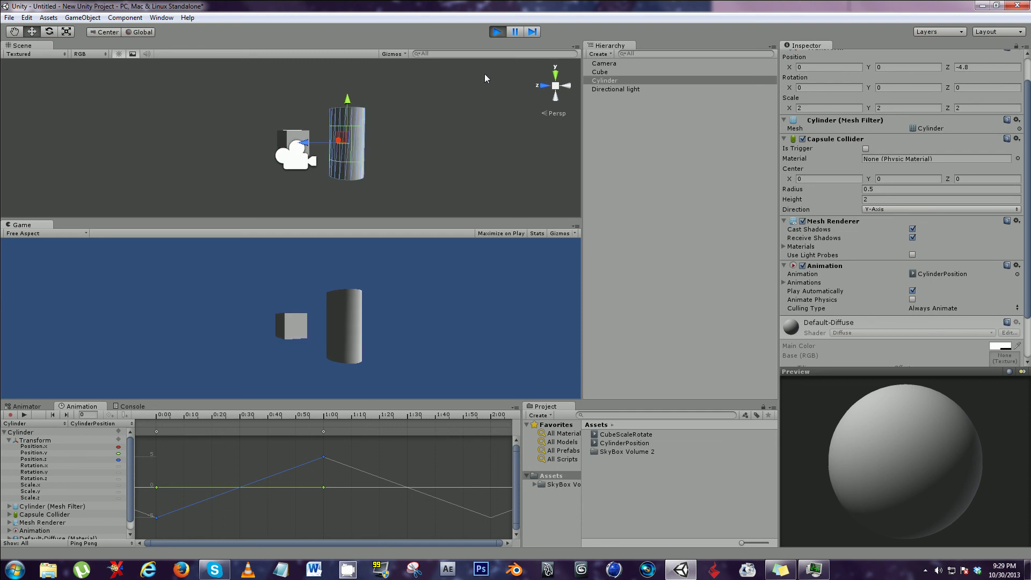
click(497, 32)
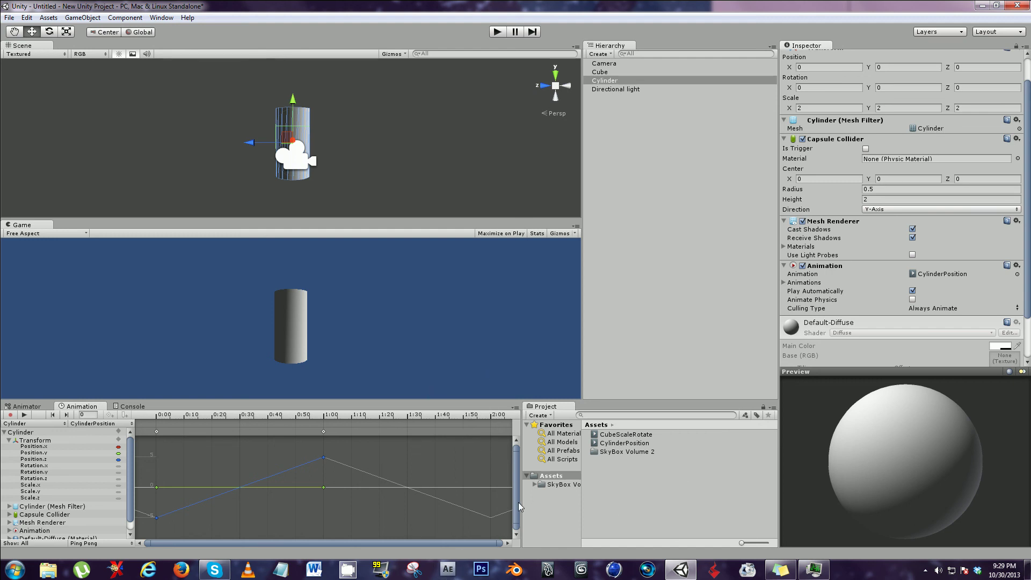
Step: Create a new animation clip for the camera and save it as CameraZoom
click(612, 64)
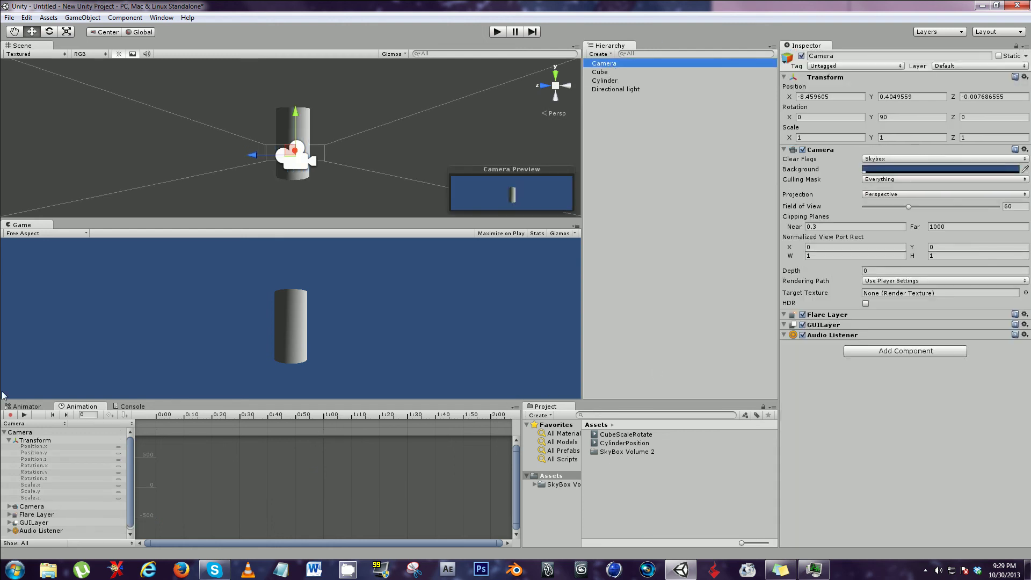
click(201, 488)
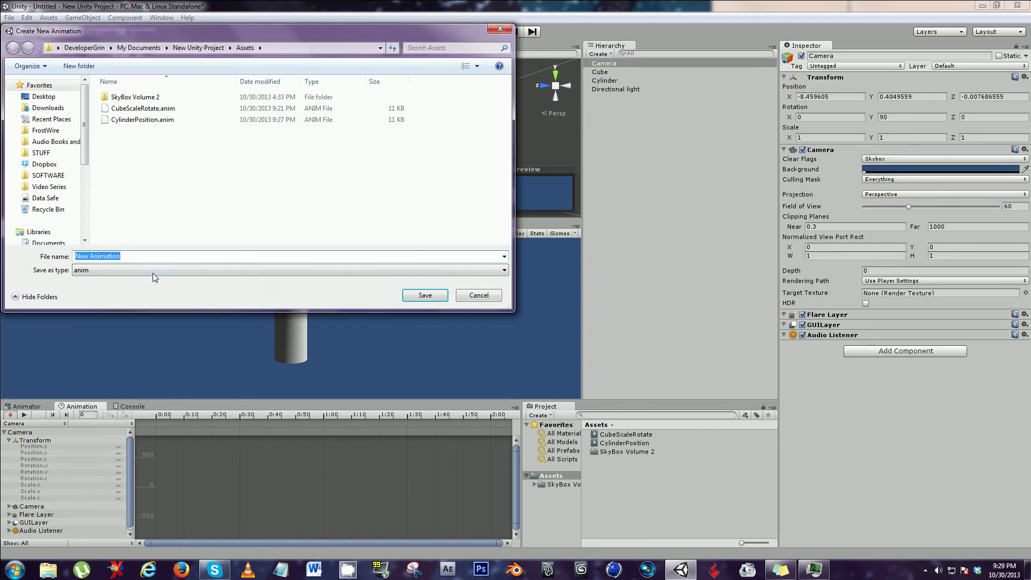
text(CameraZoom)
key(Return)
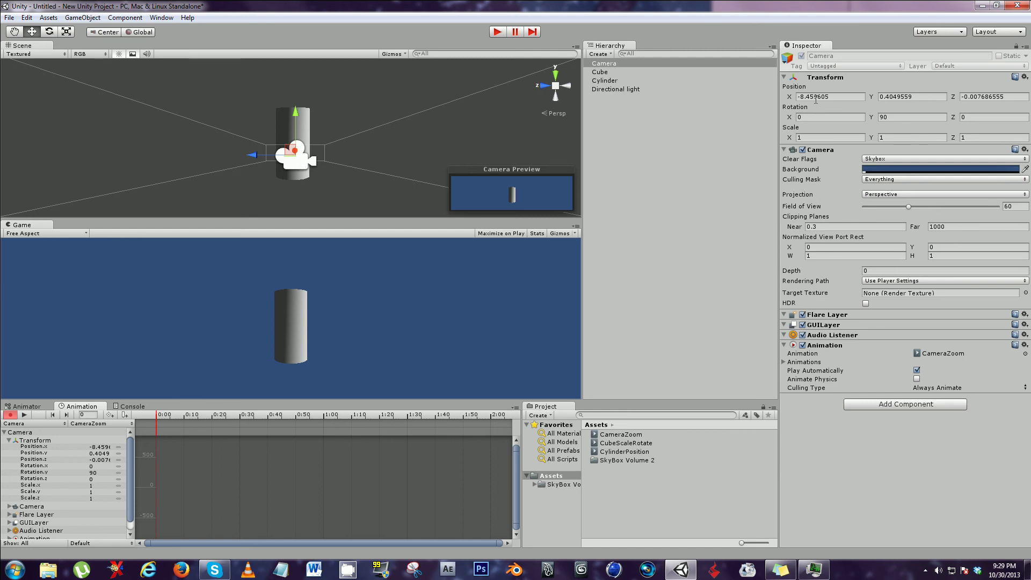
Step: Record keyframes in the CameraZoom clip with the camera's X position at about -21.28 at frame 0 and 0 at frame 150
click(791, 99)
drag(791, 99, 562, 107)
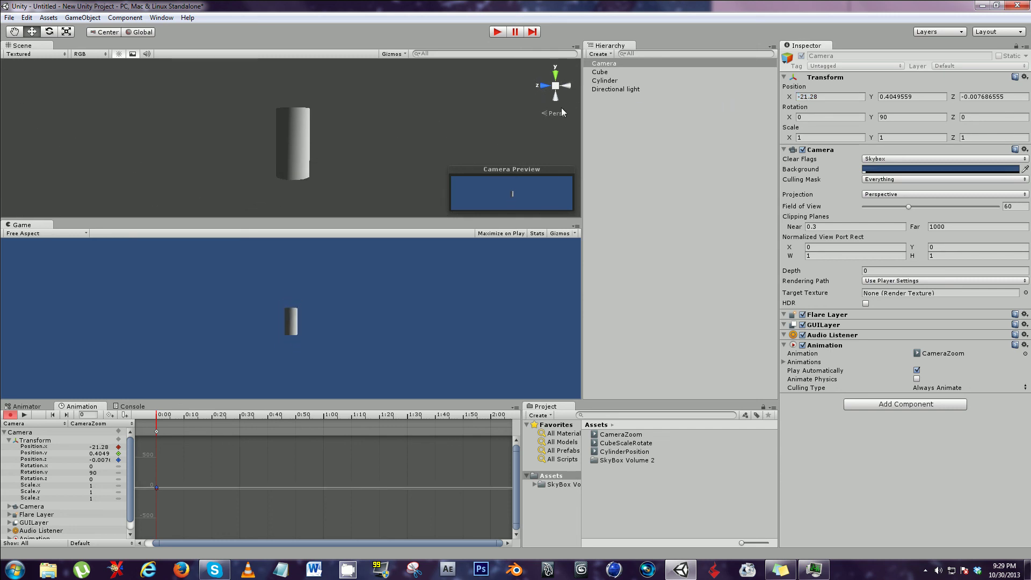
click(323, 417)
scroll(474, 443, down, 2)
click(457, 422)
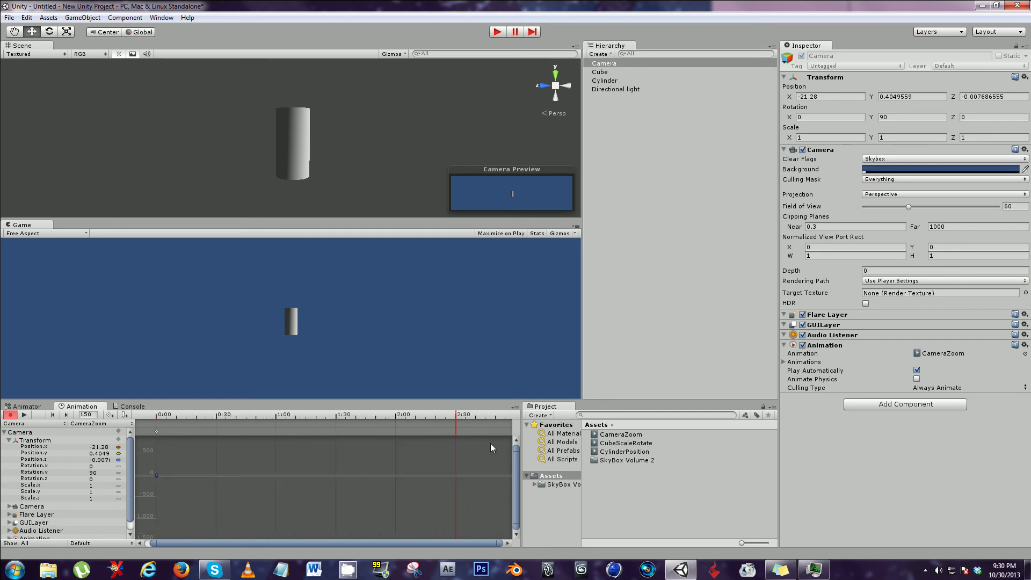
drag(789, 96, 926, 99)
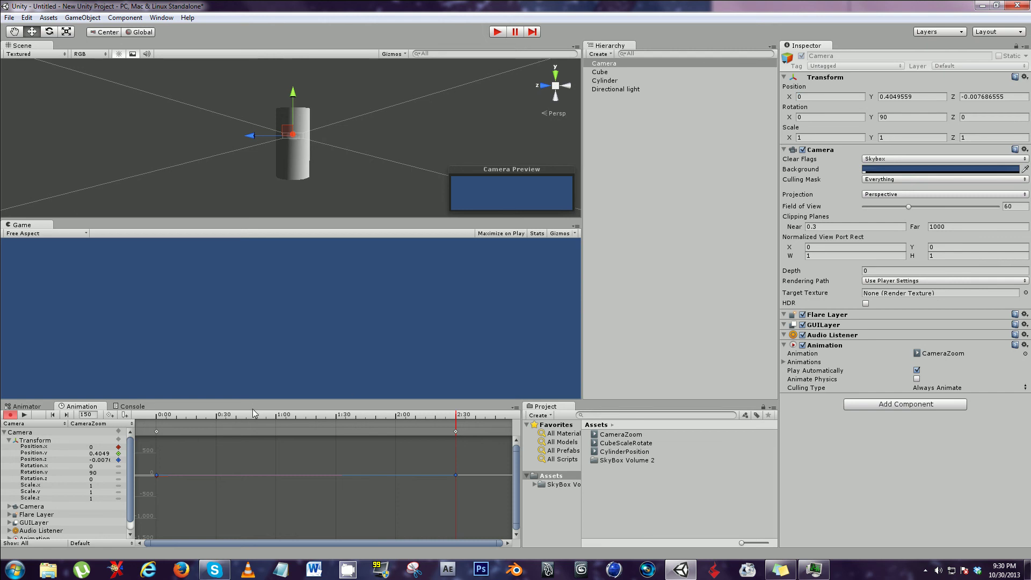
Step: Preview the CameraZoom clip and set its wrap mode to Ping Pong
click(24, 414)
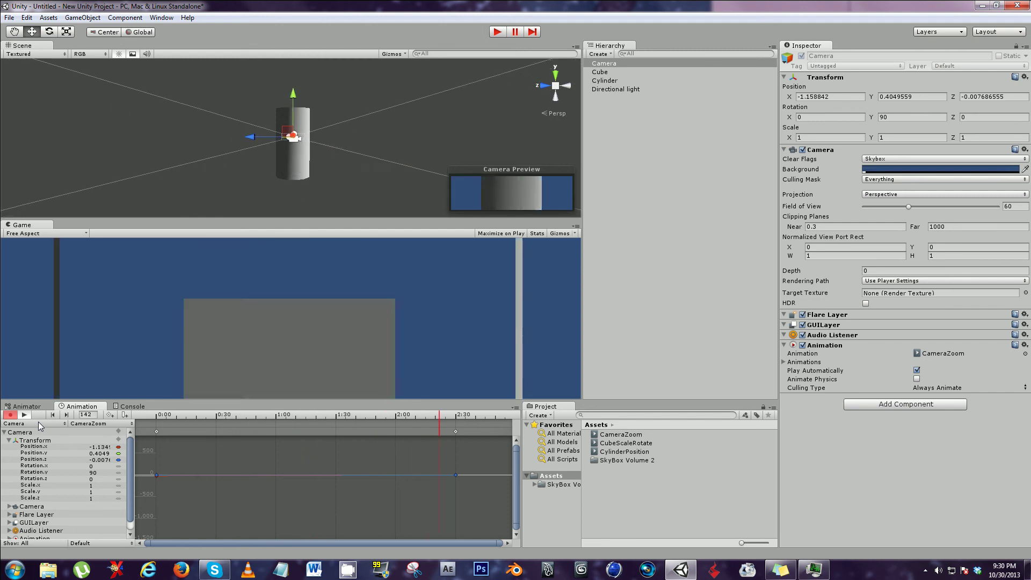
click(105, 542)
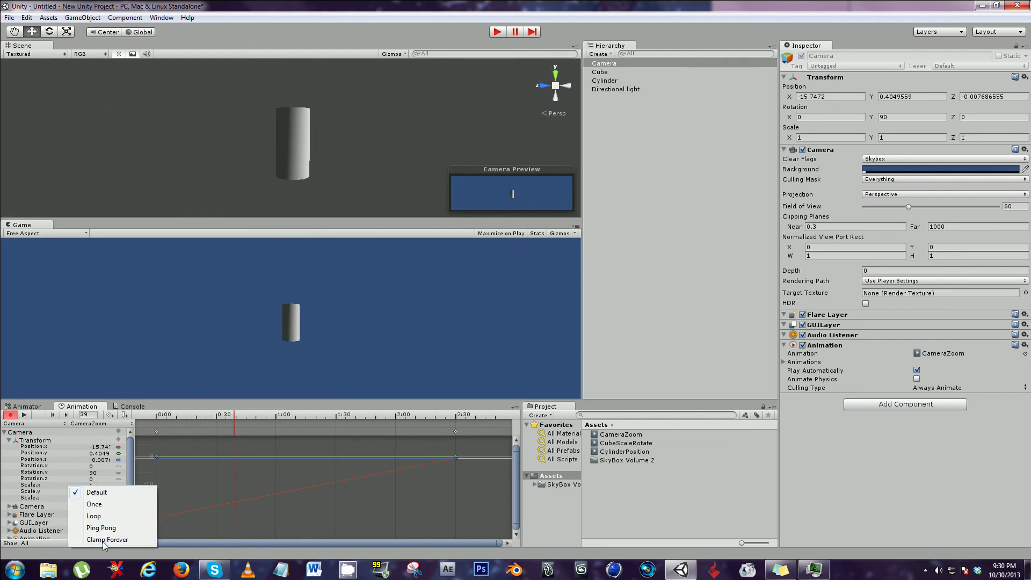
click(101, 527)
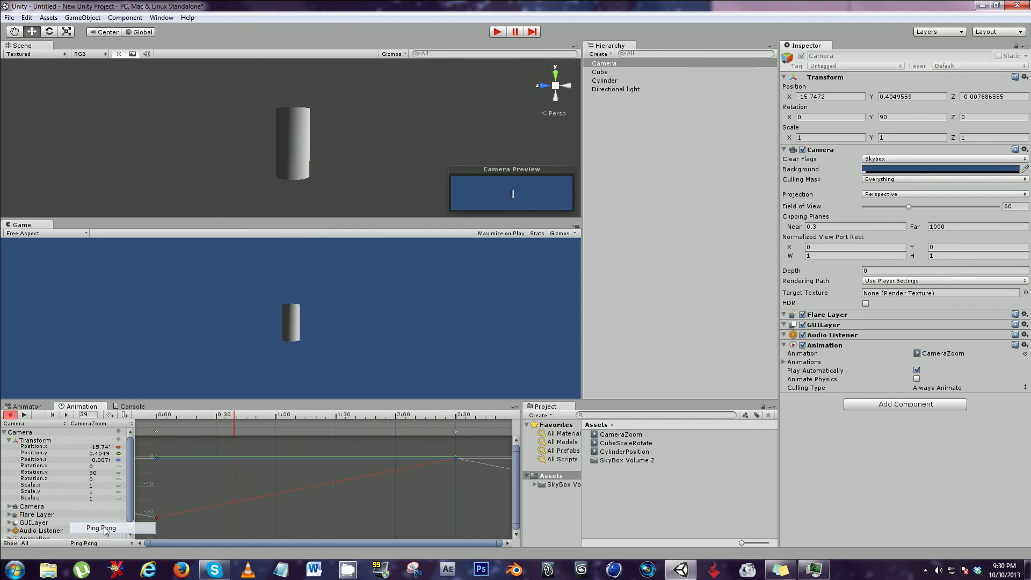
Step: Stop recording the clip and run the game briefly to test the camera zoom with the moving objects
click(9, 416)
click(497, 31)
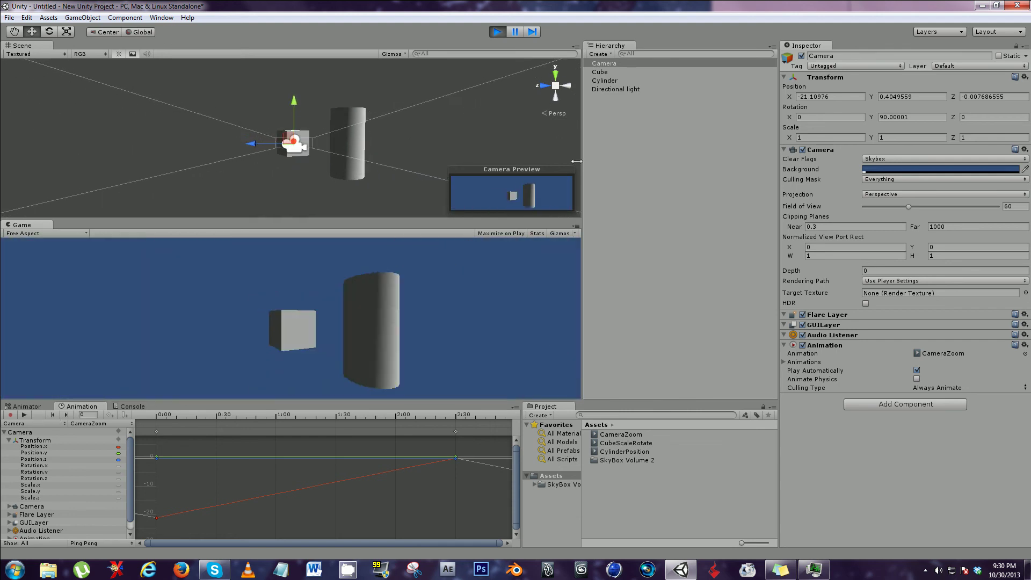
click(501, 35)
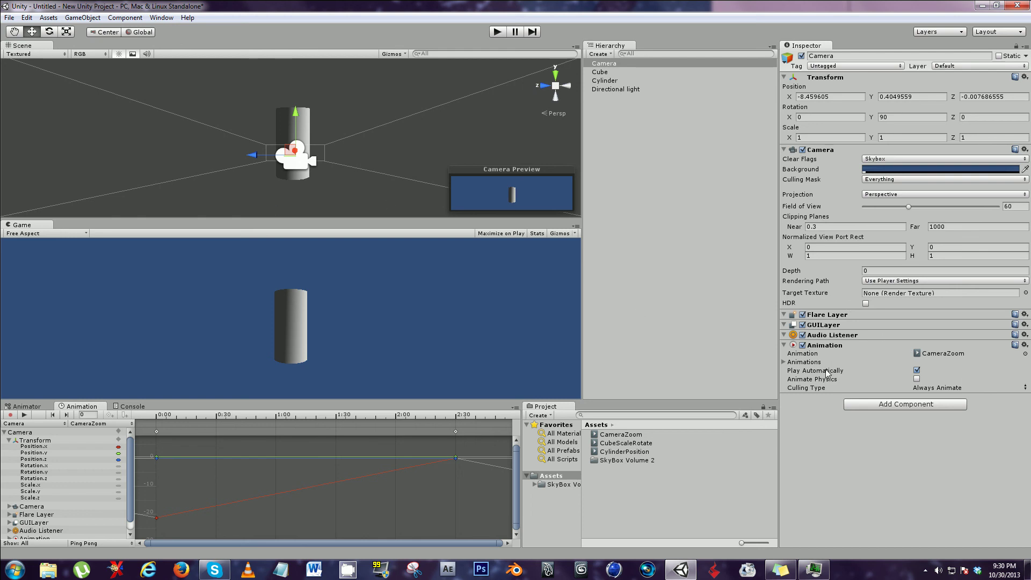
Step: Add a Skybox rendering component to the camera
click(913, 412)
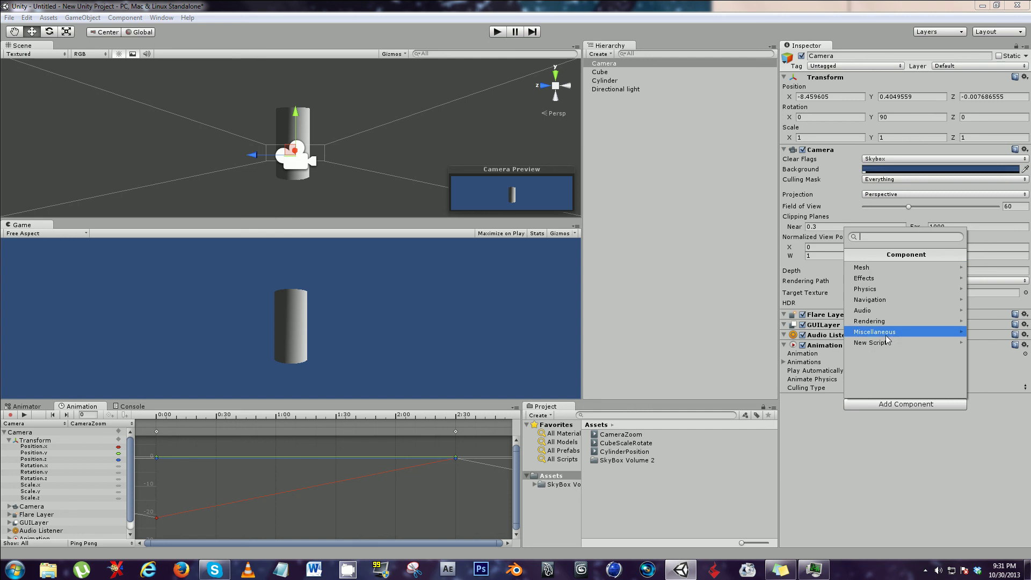
click(886, 322)
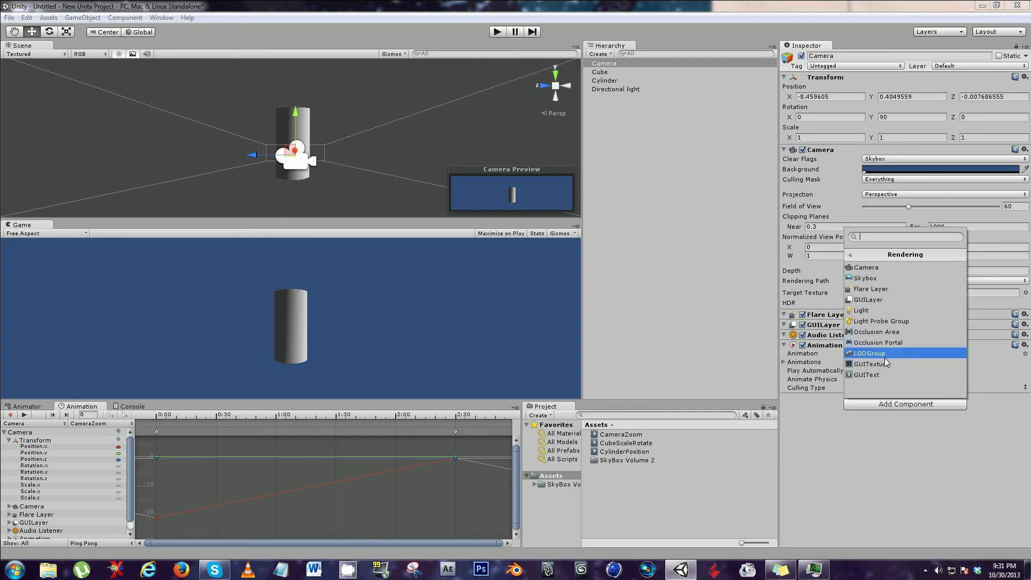
click(891, 410)
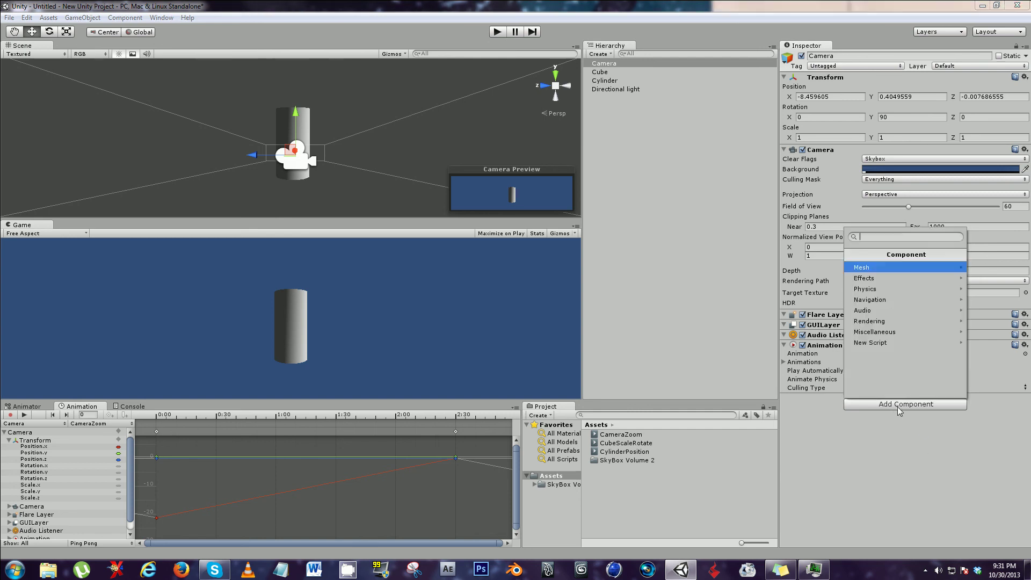
click(906, 320)
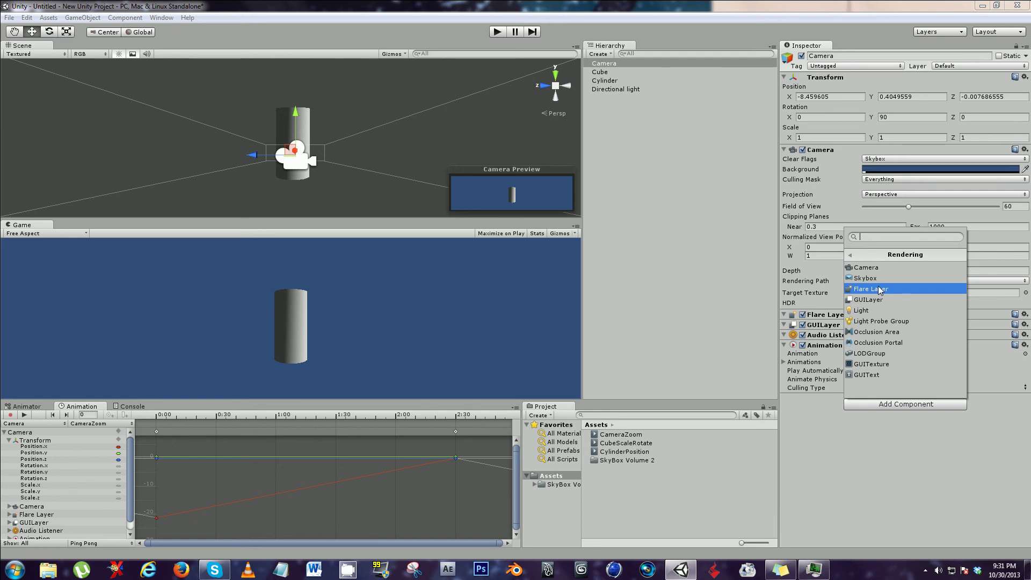
click(881, 278)
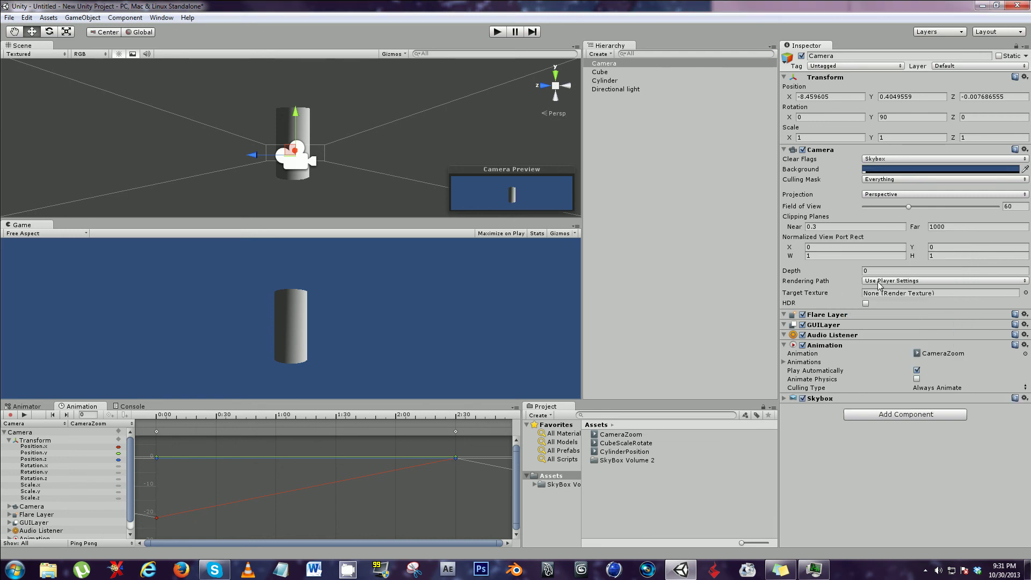
Step: Assign the DSR material as the camera's custom skybox
click(784, 399)
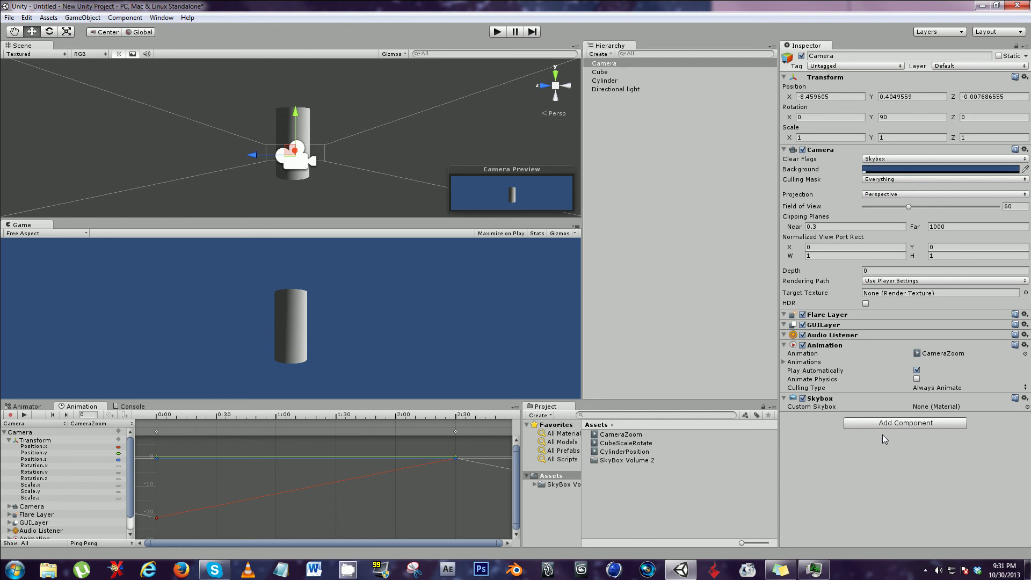
click(1027, 406)
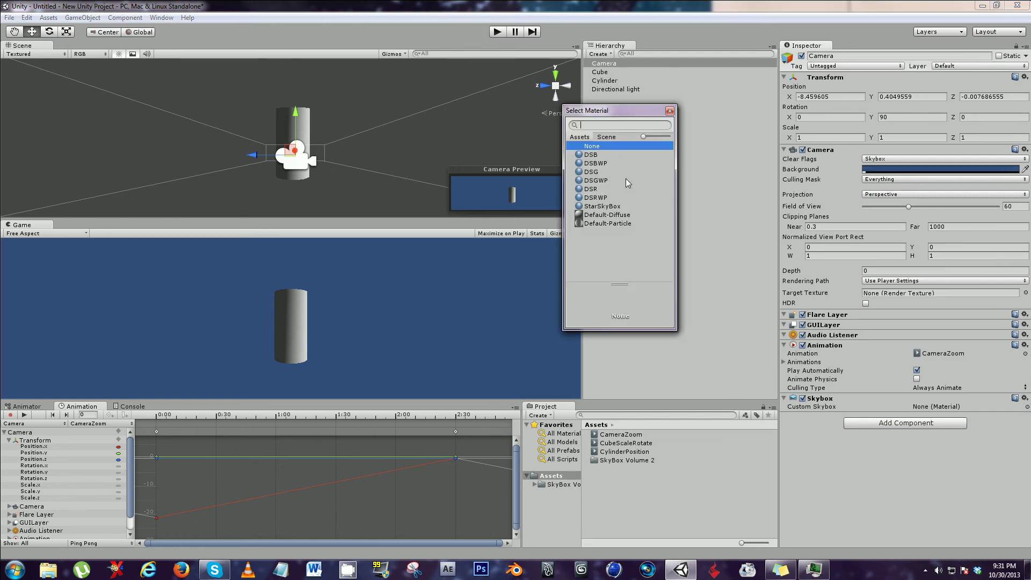
click(611, 188)
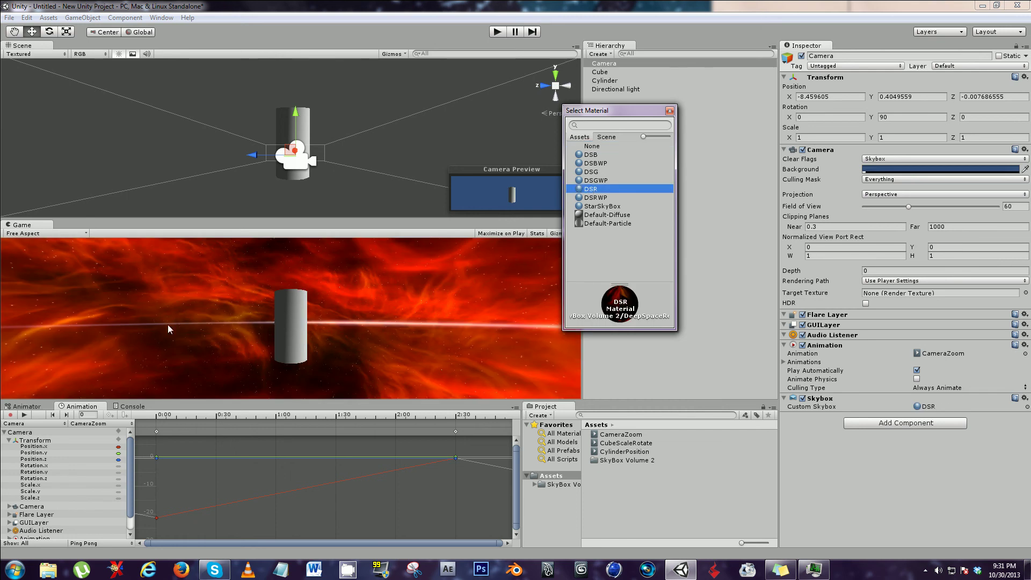
click(669, 111)
Step: Deselect the camera and run the game briefly to check the animations against the skybox
click(161, 17)
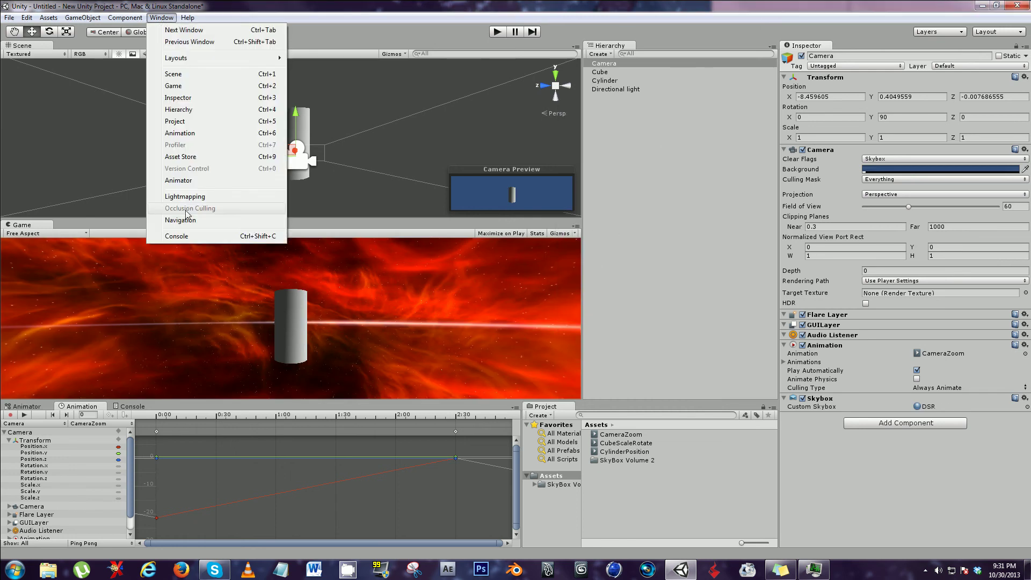
click(645, 140)
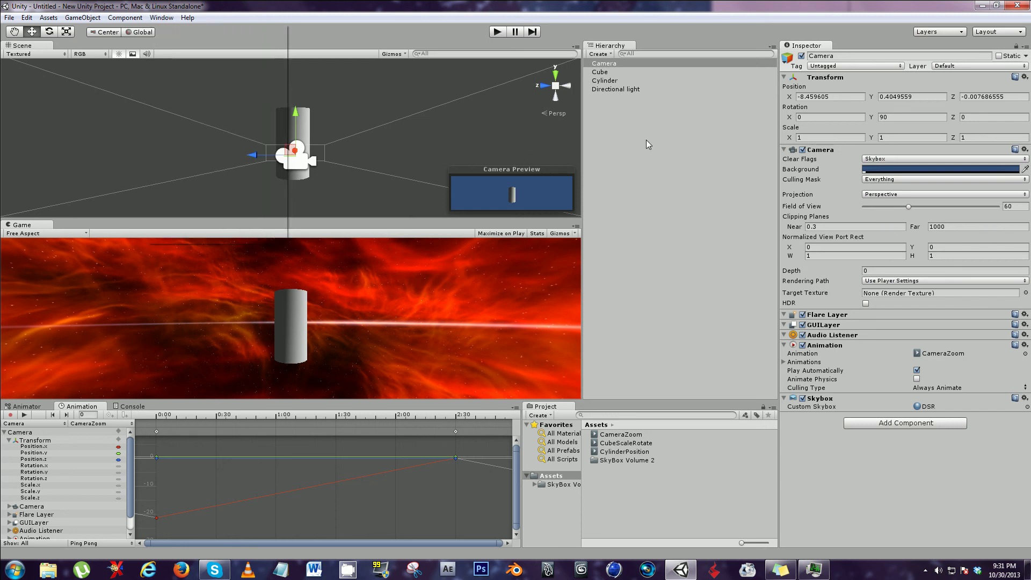
click(646, 140)
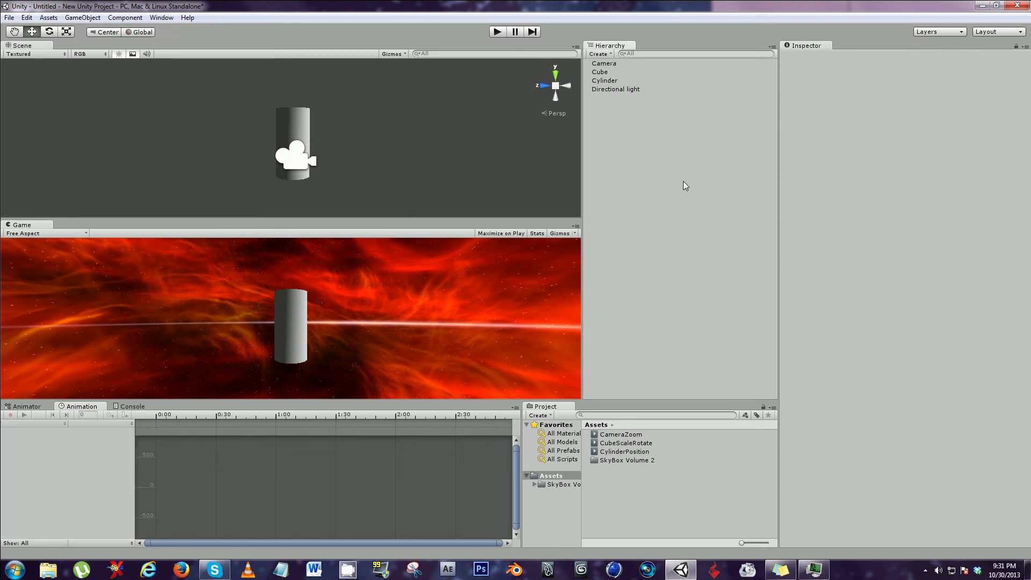
click(497, 32)
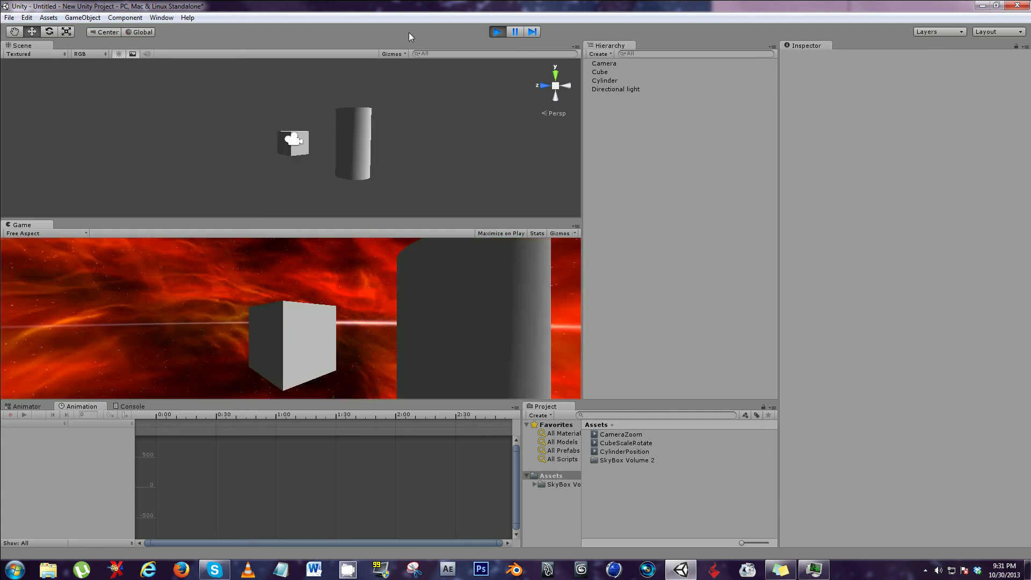
click(502, 32)
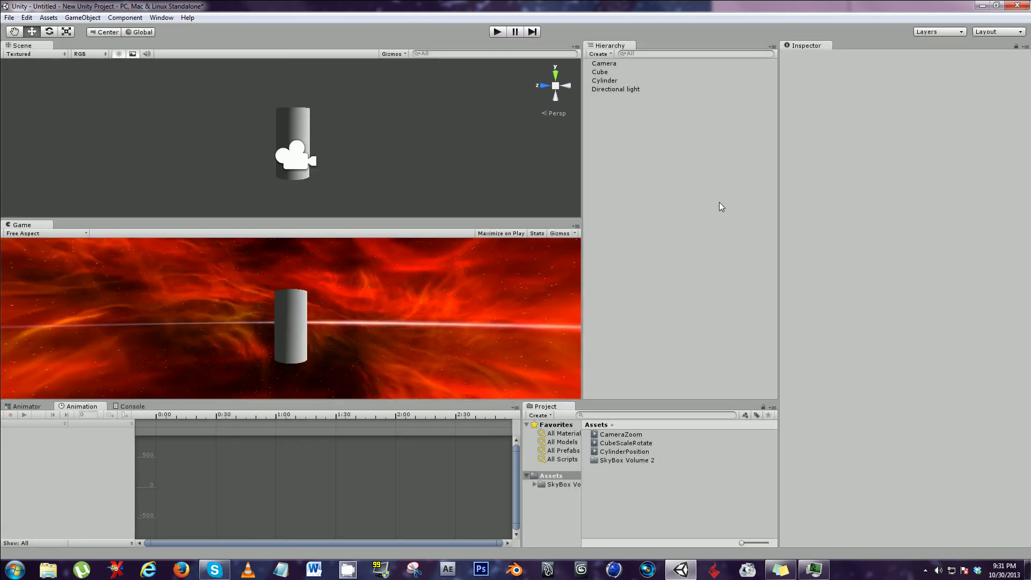